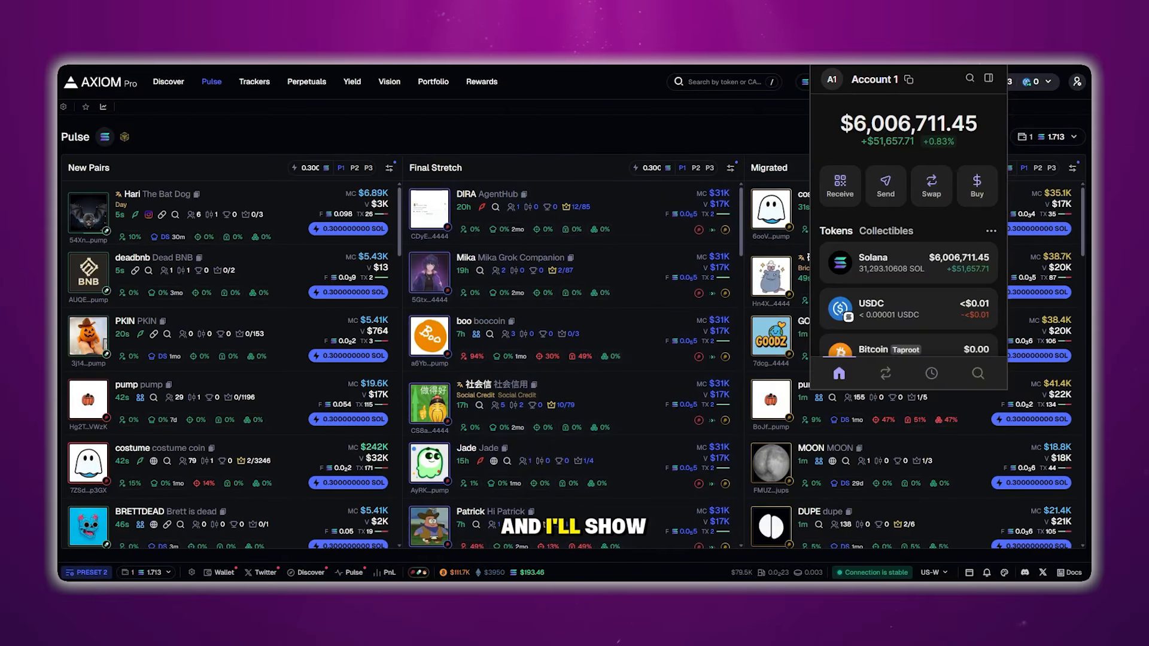
# Step: Dismiss the wallet popup and open the DeepSeek token's chart from the Migrated coins
pyautogui.click(516, 138)
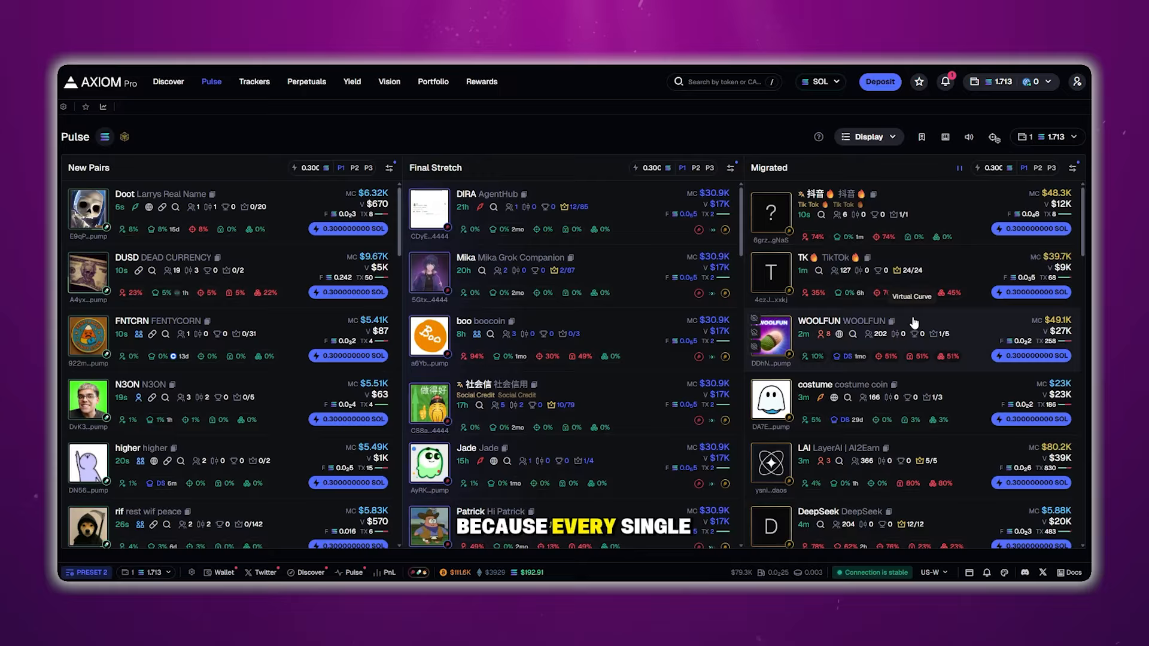
pyautogui.scroll(-10, 904, 311)
pyautogui.scroll(-3, 927, 332)
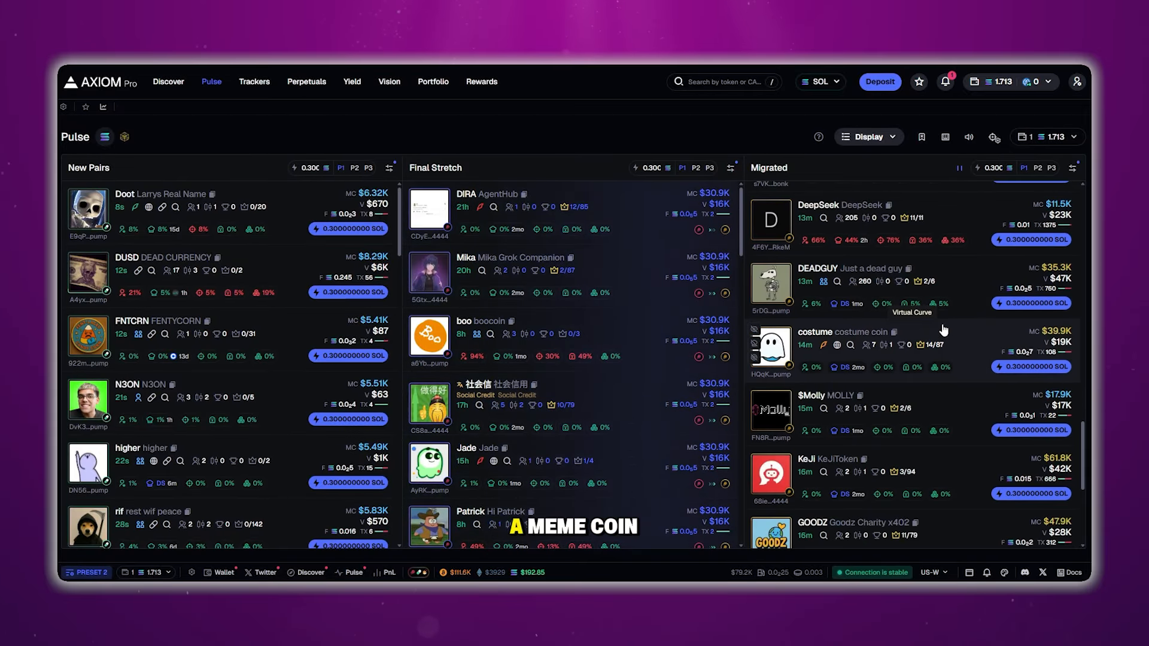
pyautogui.scroll(4, 952, 341)
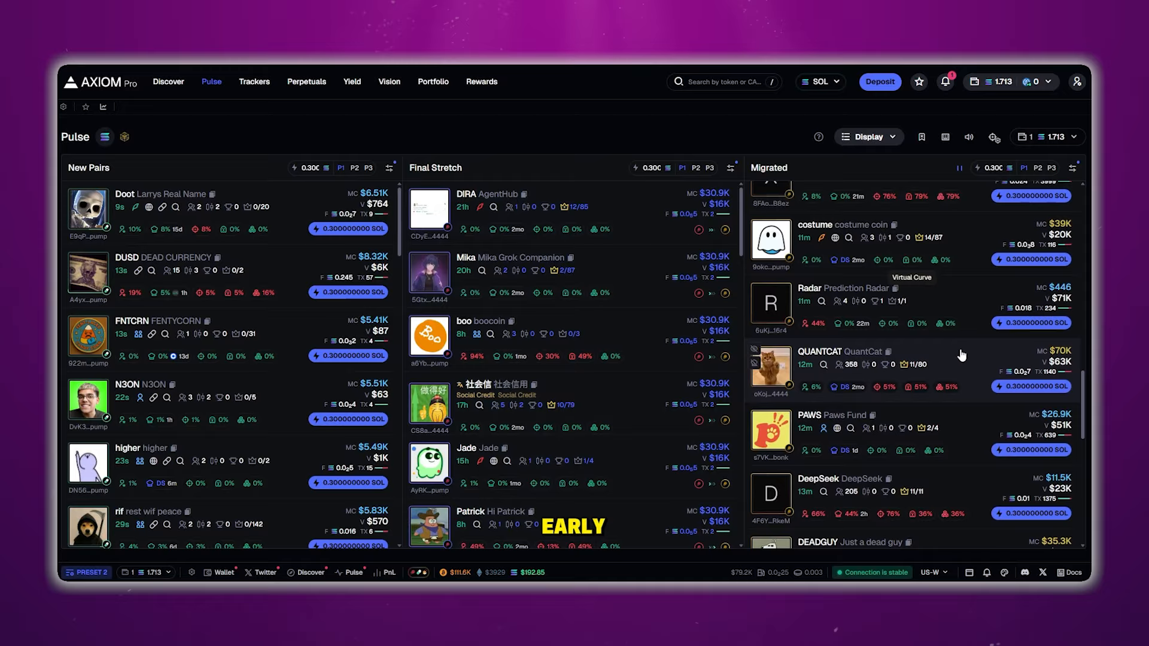
pyautogui.click(979, 482)
# Step: Draw a freehand loop around all of the DeepSeek chart's candles with the Brush tool
pyautogui.moveTo(779, 317); pyautogui.dragTo(732, 316)
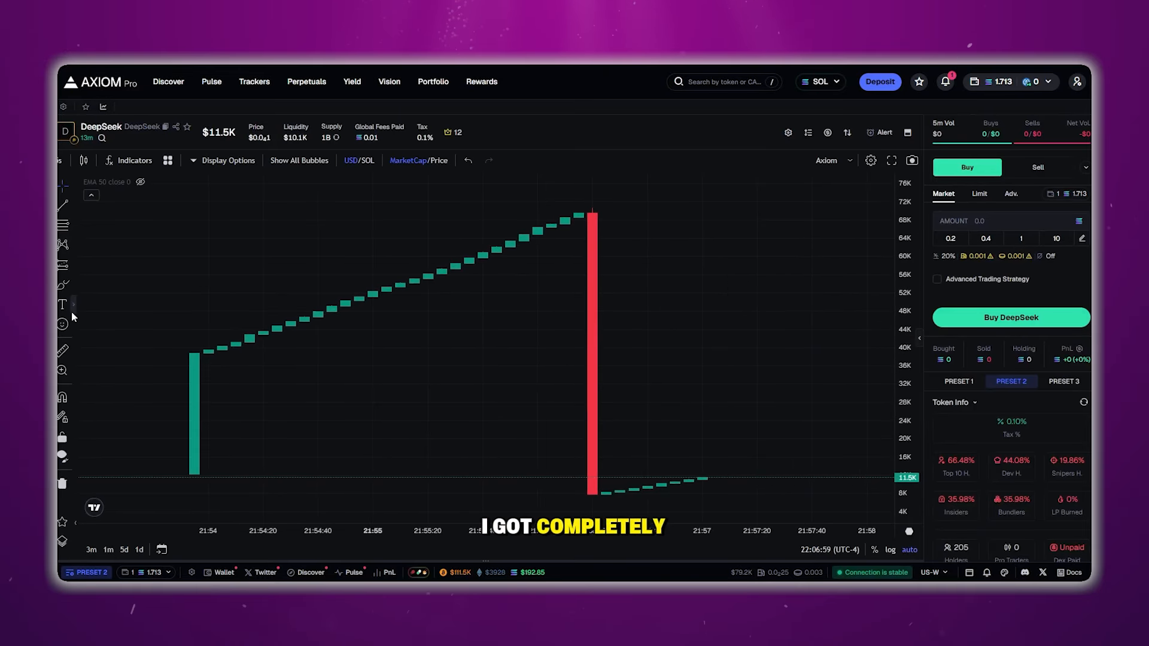
pyautogui.click(62, 285)
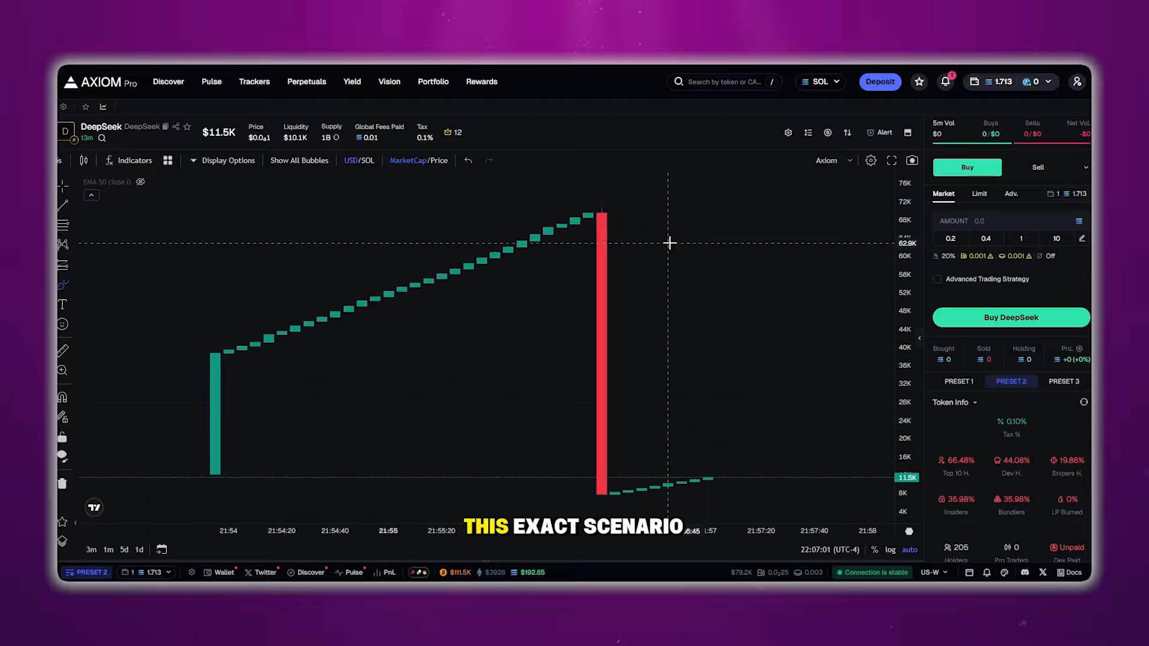
pyautogui.moveTo(486, 180)
pyautogui.mouseDown()
pyautogui.moveTo(124, 385)
pyautogui.moveTo(736, 454)
pyautogui.mouseUp()
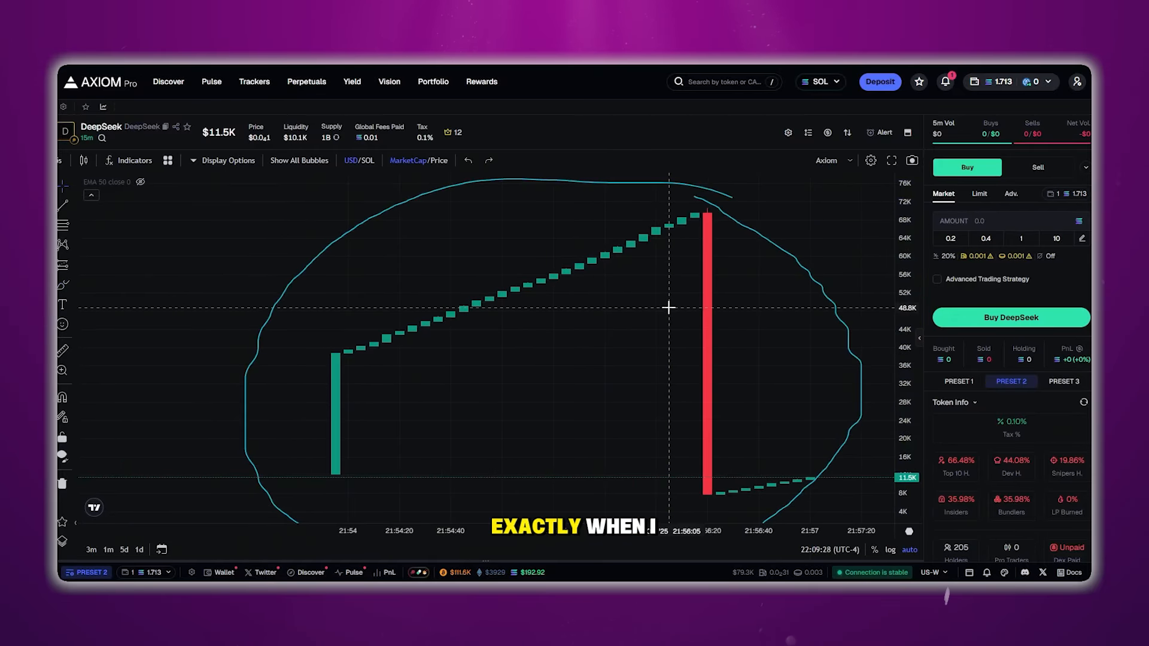
# Step: Brush large freehand scribbles before the first candle and a second, wider loop around the circled candles
pyautogui.scroll(-5, 730, 338)
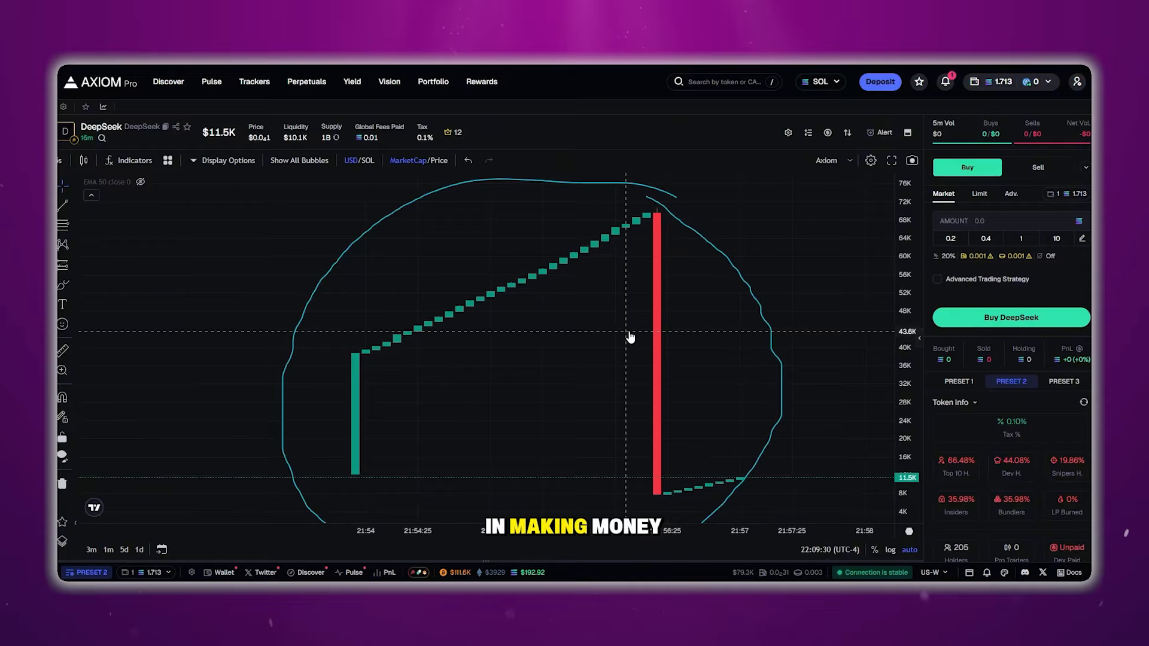
pyautogui.moveTo(137, 231)
pyautogui.mouseDown()
pyautogui.moveTo(128, 287)
pyautogui.moveTo(194, 290)
pyautogui.mouseUp()
pyautogui.moveTo(217, 211); pyautogui.dragTo(160, 318)
pyautogui.moveTo(195, 254); pyautogui.dragTo(235, 348)
pyautogui.moveTo(270, 239); pyautogui.dragTo(220, 442)
pyautogui.moveTo(329, 214); pyautogui.dragTo(868, 463)
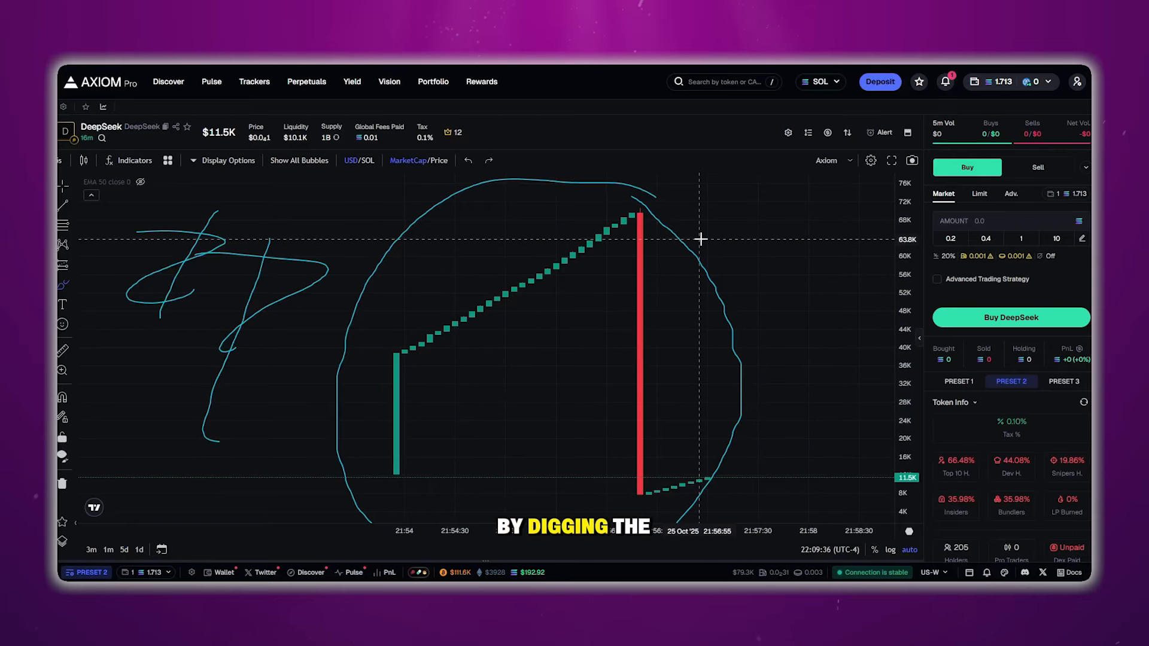
pyautogui.moveTo(673, 210)
pyautogui.mouseDown()
pyautogui.moveTo(488, 202)
pyautogui.moveTo(315, 405)
pyautogui.moveTo(807, 310)
pyautogui.mouseUp()
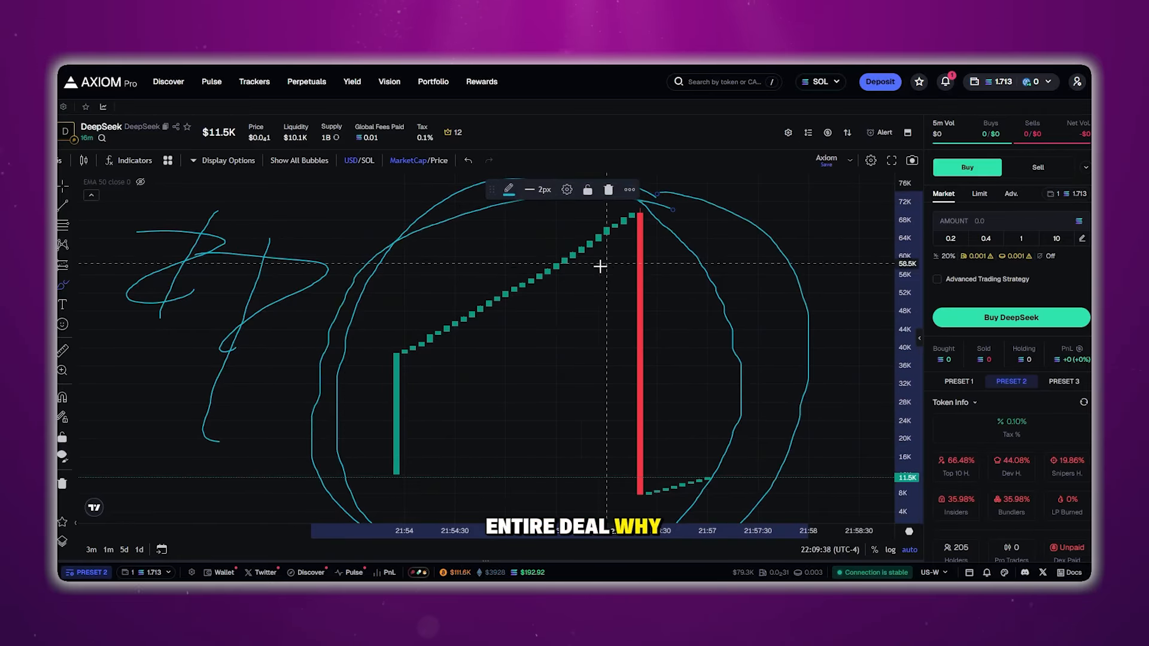
# Step: Brush a loop around the launch candle's base, an arrow up along the rise, and a line down beside the red candle ending in a loop
pyautogui.scroll(2, 600, 266)
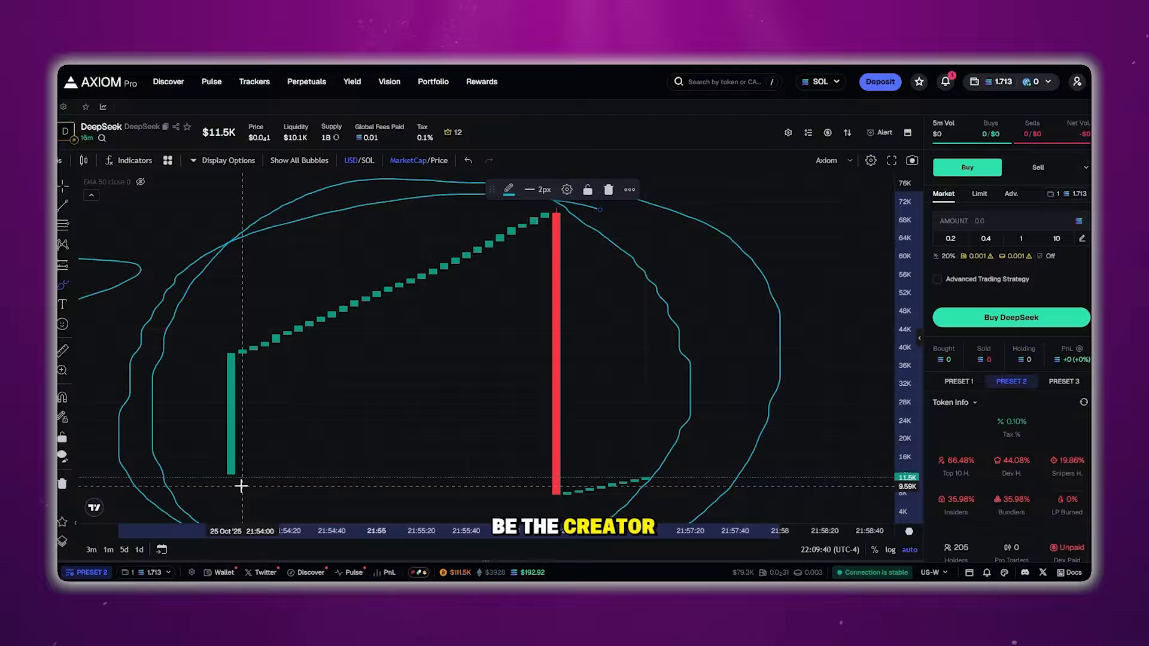
pyautogui.scroll(-2, 485, 404)
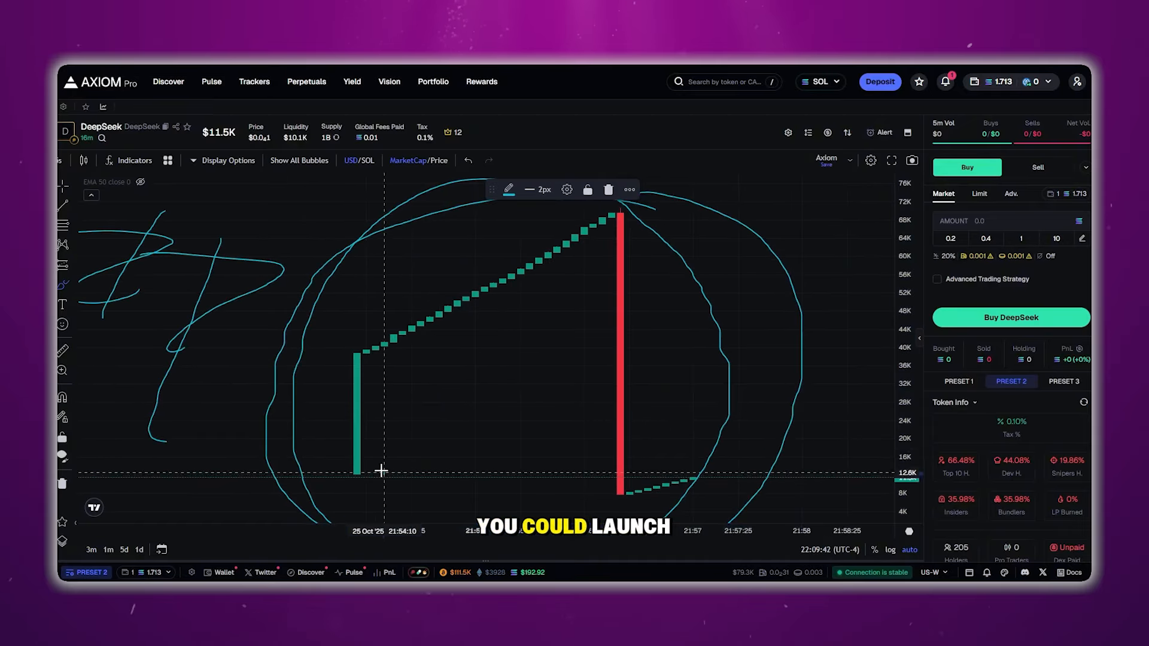
pyautogui.moveTo(336, 491)
pyautogui.mouseDown()
pyautogui.moveTo(549, 272)
pyautogui.moveTo(561, 362)
pyautogui.mouseUp()
pyautogui.moveTo(659, 202); pyautogui.dragTo(648, 390)
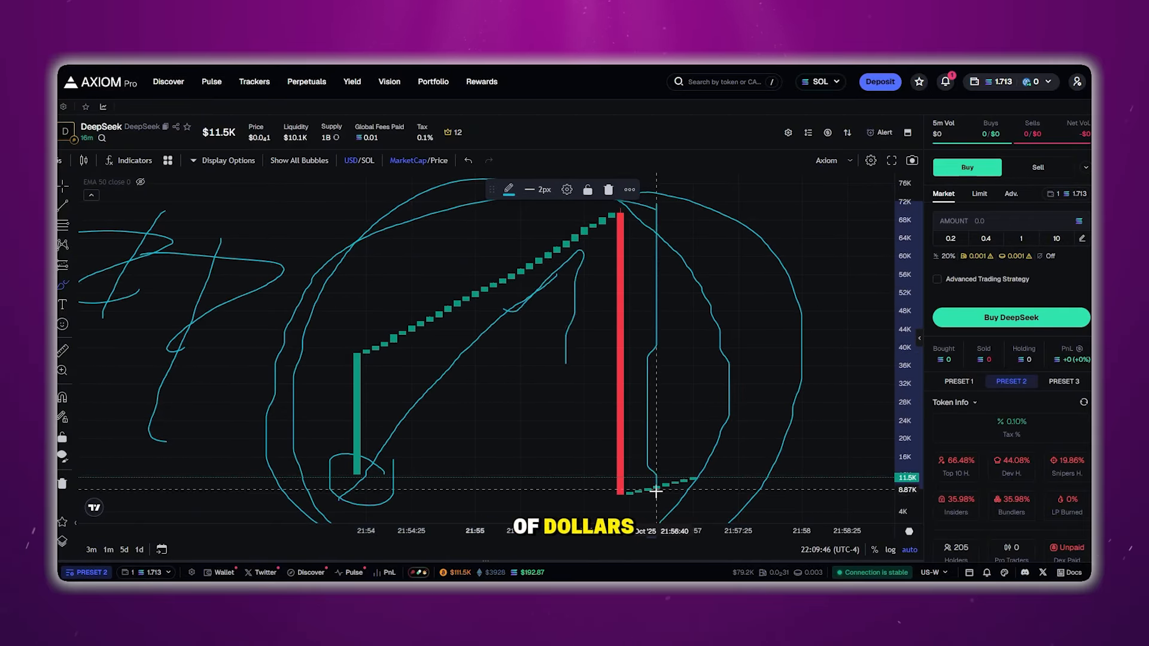
pyautogui.moveTo(656, 491); pyautogui.dragTo(646, 482)
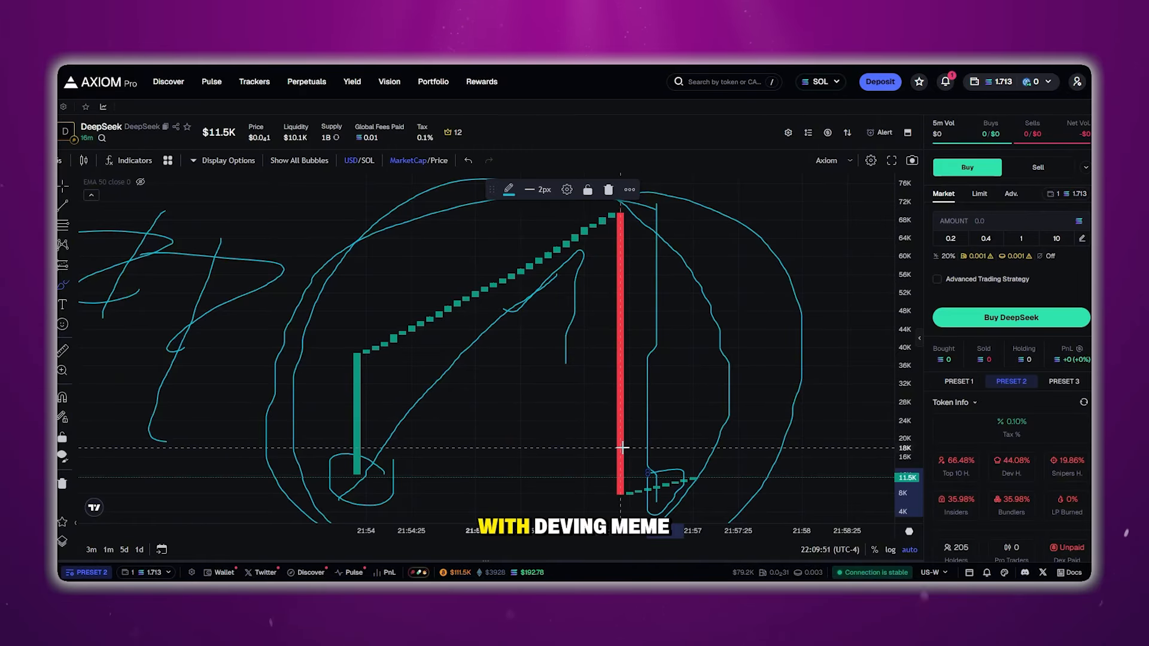
# Step: Mark several entry points with short horizontal brush strokes across the rising candles and draw a downward arrow beside the red candle
pyautogui.scroll(4, 601, 446)
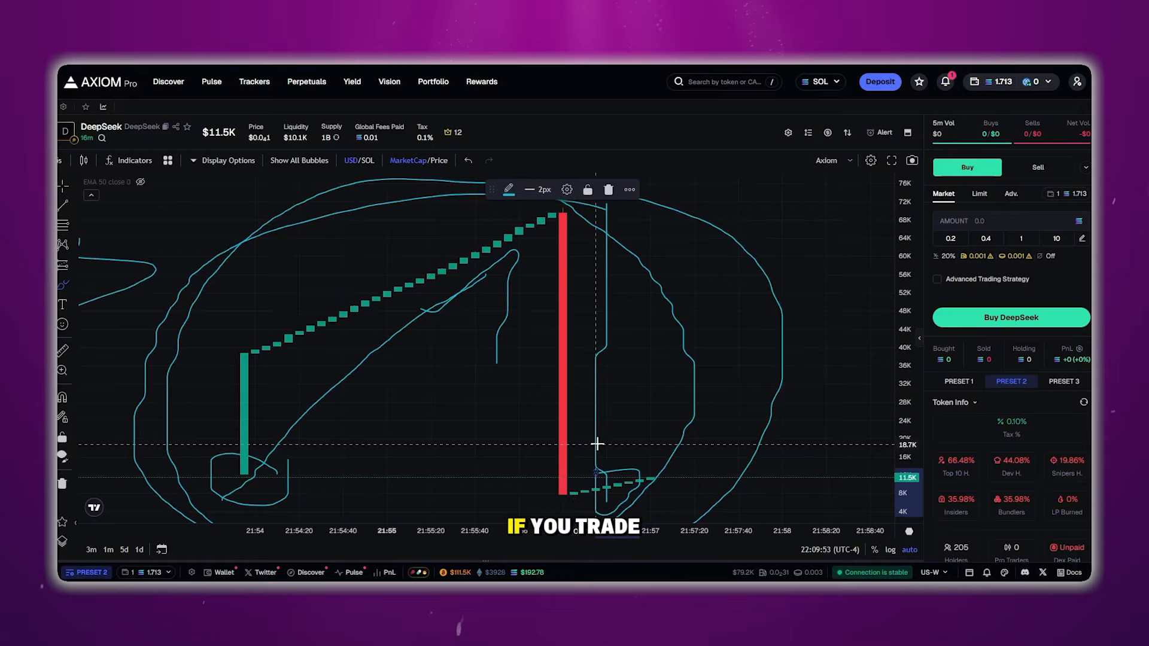
pyautogui.scroll(-2, 360, 356)
pyautogui.moveTo(269, 323); pyautogui.dragTo(376, 331)
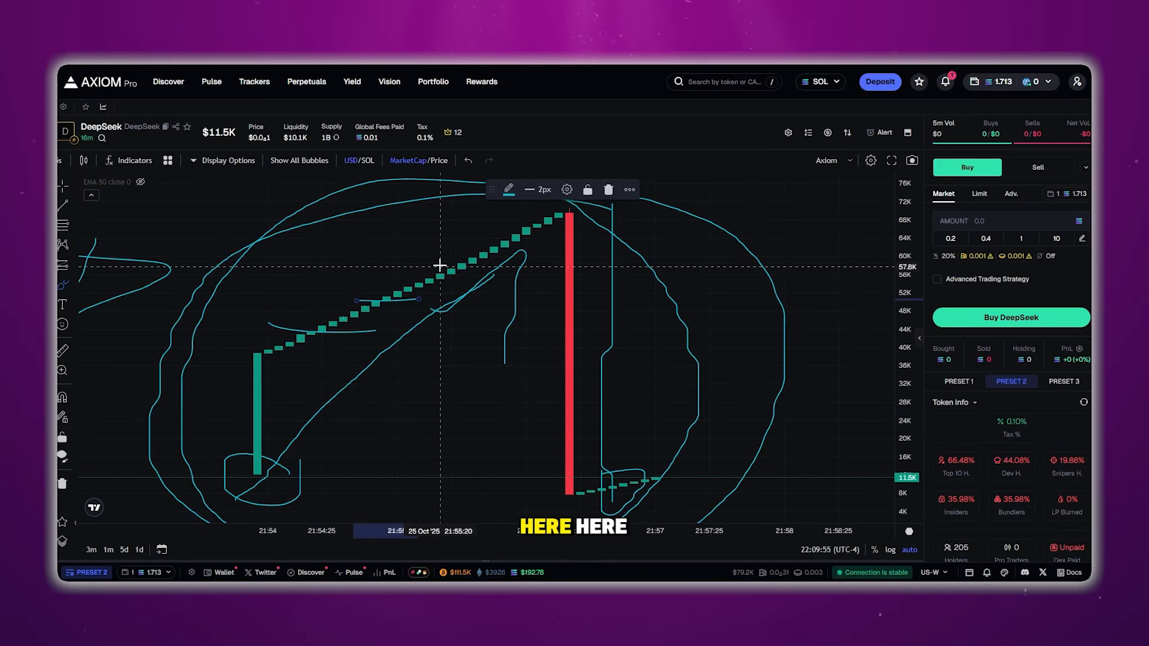
pyautogui.moveTo(430, 259); pyautogui.dragTo(515, 262)
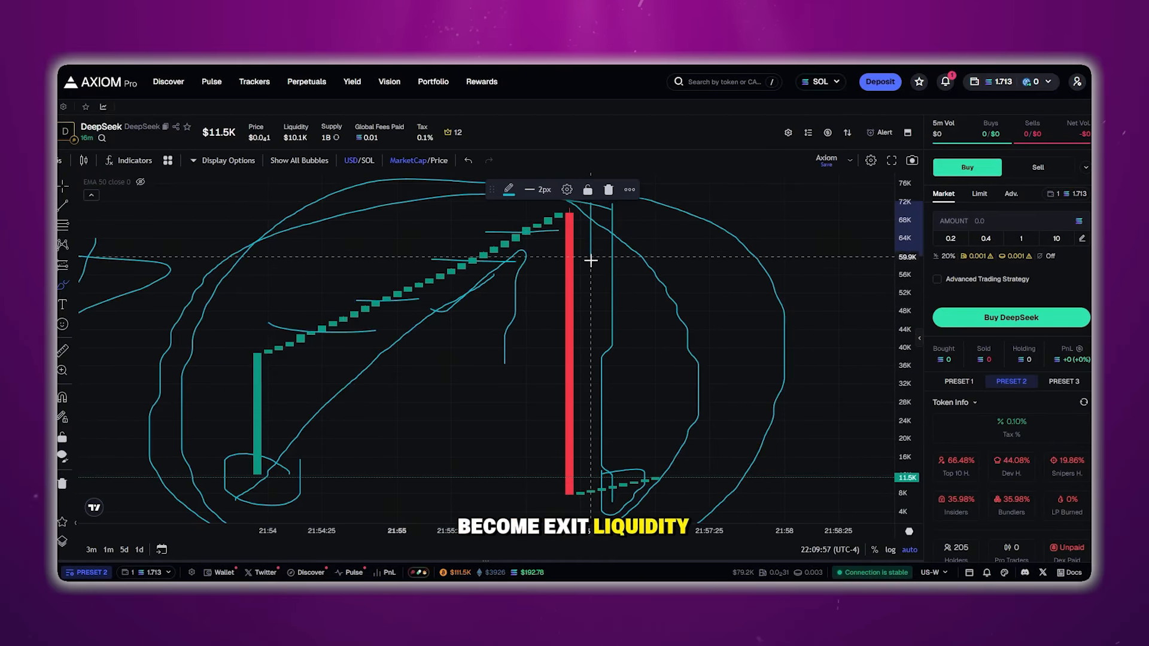
pyautogui.moveTo(591, 260); pyautogui.dragTo(608, 449)
# Step: Handwrite "DeV" with the brush in the empty chart area before the candles and circle it
pyautogui.scroll(-6, 436, 397)
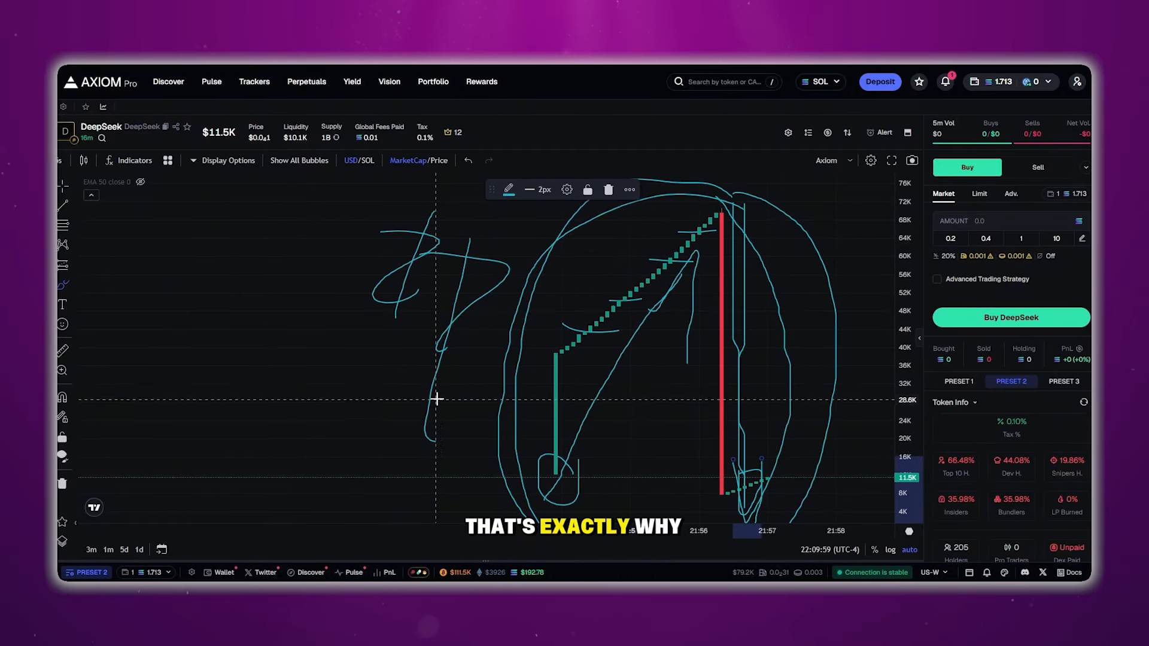
pyautogui.moveTo(266, 200); pyautogui.dragTo(258, 275)
pyautogui.moveTo(238, 190)
pyautogui.mouseDown()
pyautogui.moveTo(318, 239)
pyautogui.moveTo(281, 264)
pyautogui.mouseUp()
pyautogui.moveTo(304, 261)
pyautogui.mouseDown()
pyautogui.moveTo(331, 290)
pyautogui.moveTo(367, 273)
pyautogui.mouseUp()
pyautogui.moveTo(386, 217)
pyautogui.mouseDown()
pyautogui.moveTo(439, 200)
pyautogui.moveTo(244, 160)
pyautogui.moveTo(485, 358)
pyautogui.mouseUp()
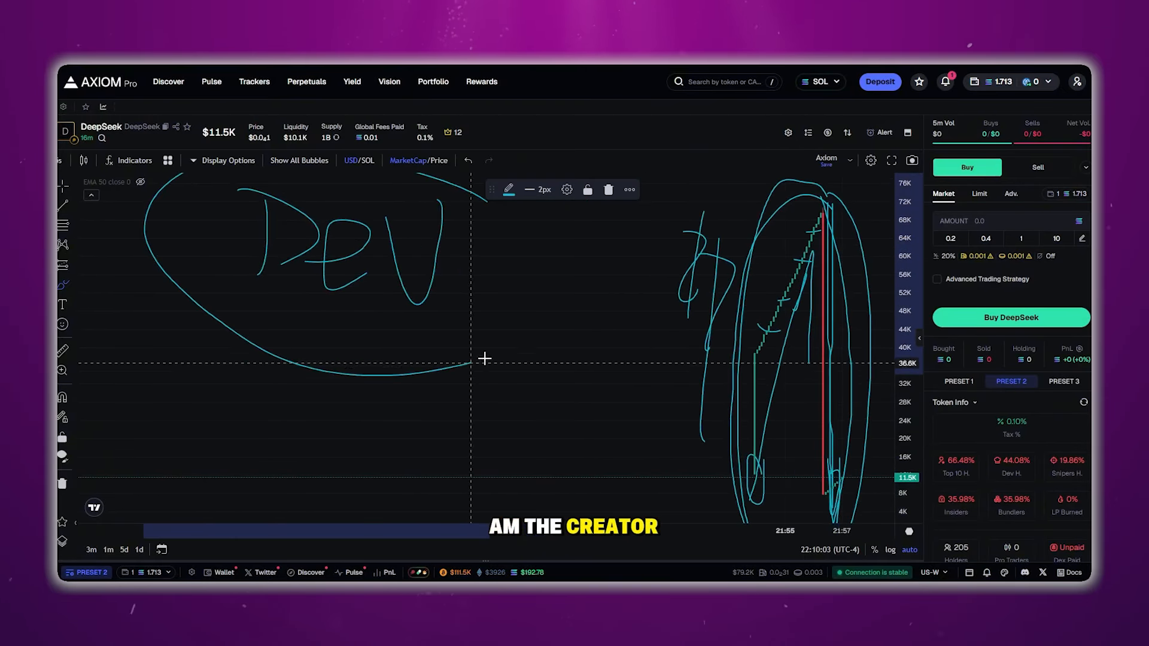
# Step: Brush further freehand strokes in the empty chart area below the circled "DeV" label
pyautogui.scroll(-3, 411, 329)
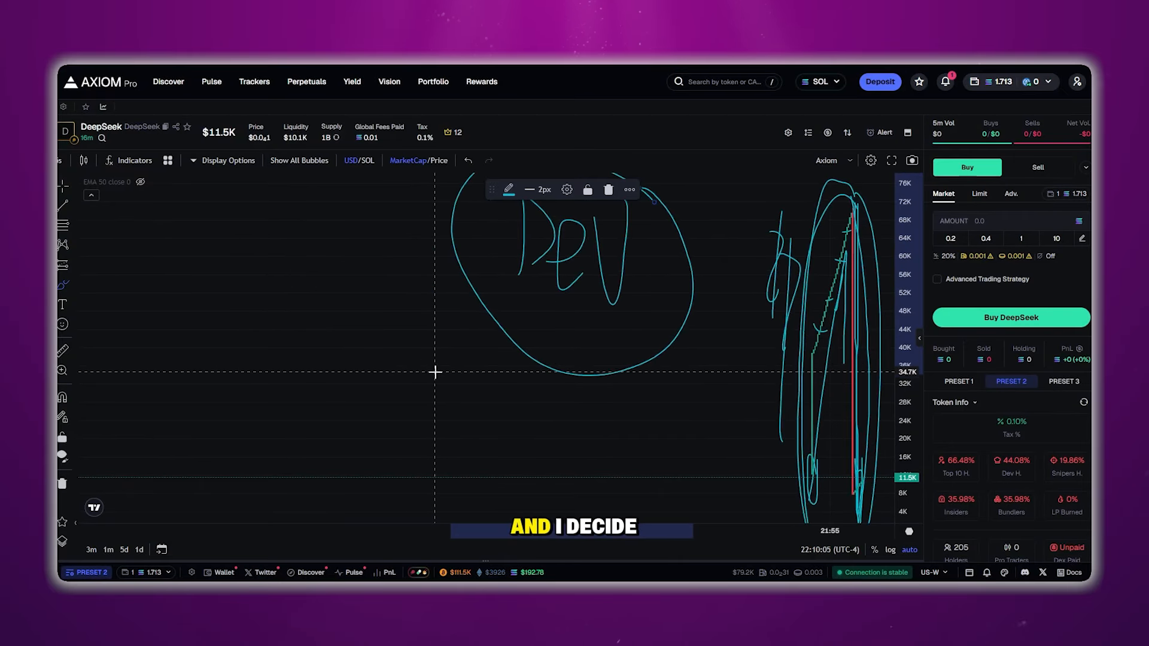
pyautogui.moveTo(152, 397)
pyautogui.mouseDown()
pyautogui.moveTo(174, 462)
pyautogui.moveTo(254, 480)
pyautogui.moveTo(310, 430)
pyautogui.moveTo(531, 399)
pyautogui.mouseUp()
pyautogui.moveTo(598, 384); pyautogui.dragTo(636, 478)
pyautogui.scroll(5, 796, 368)
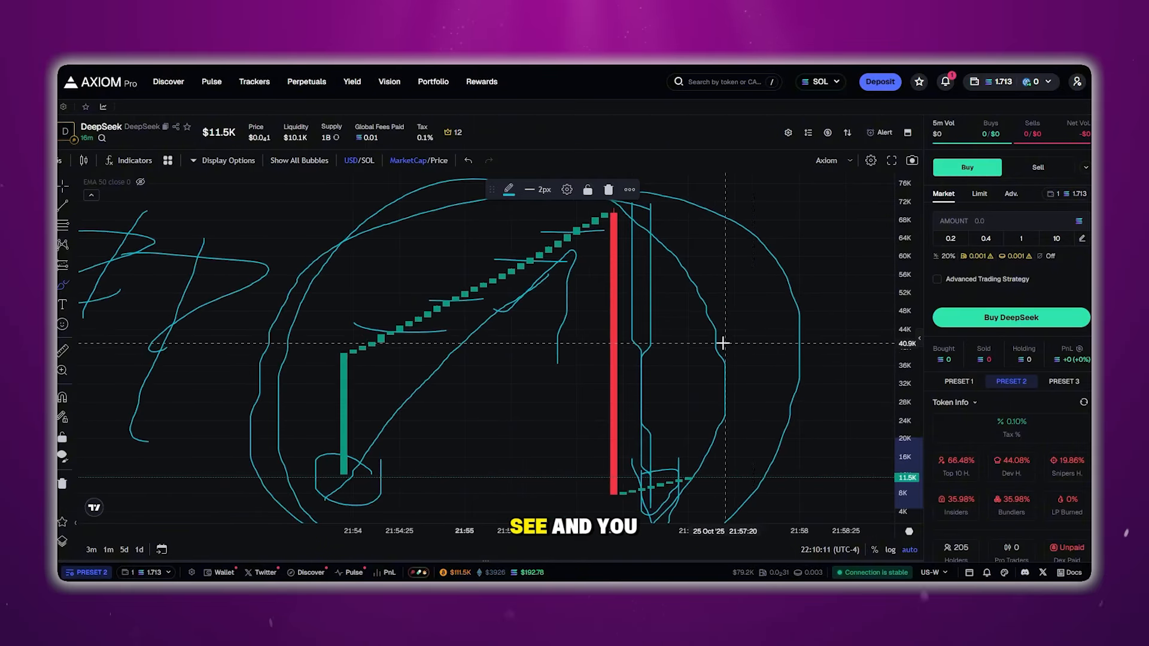
pyautogui.scroll(-3, 522, 409)
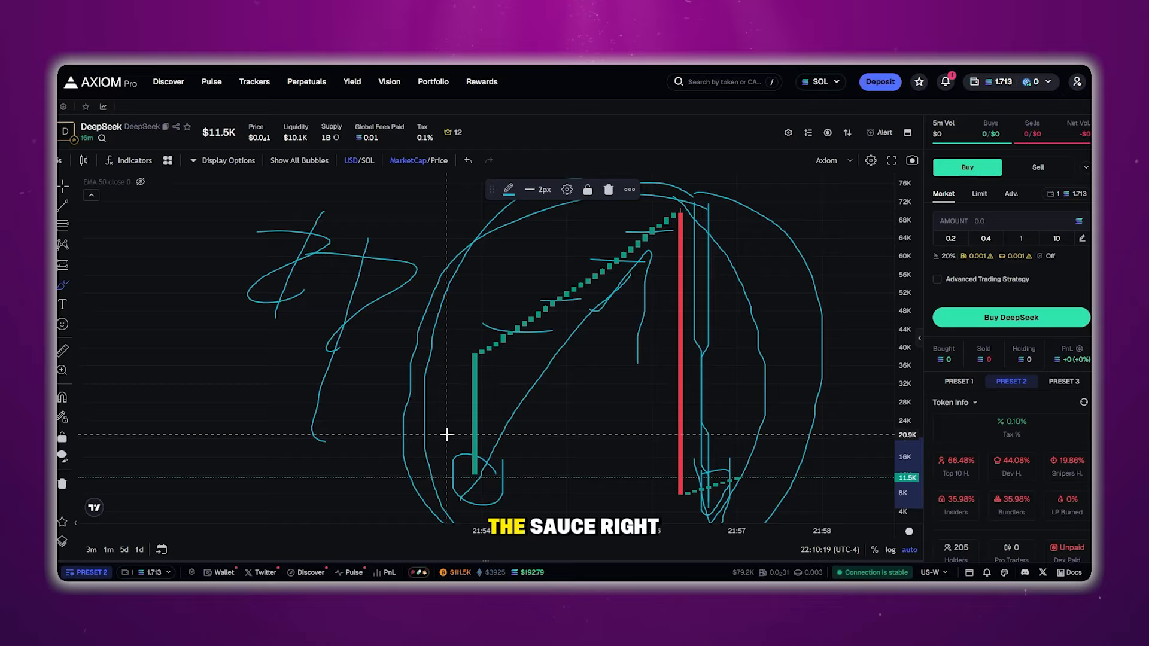
pyautogui.scroll(3, 437, 418)
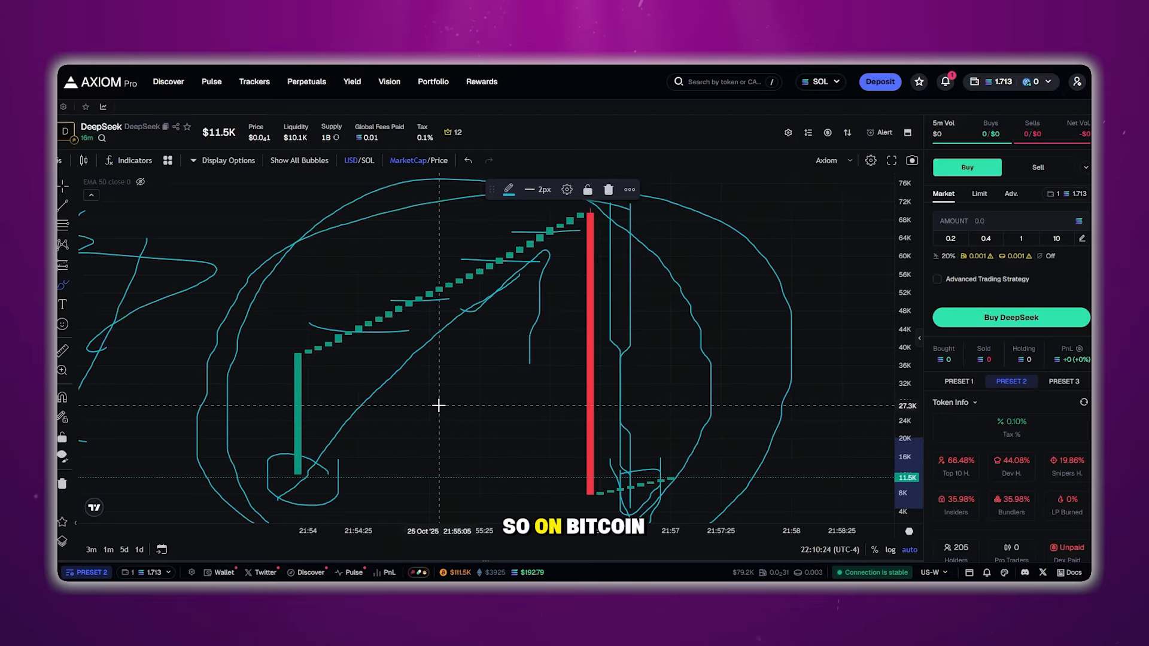
pyautogui.scroll(-5, 440, 408)
pyautogui.scroll(8, 507, 435)
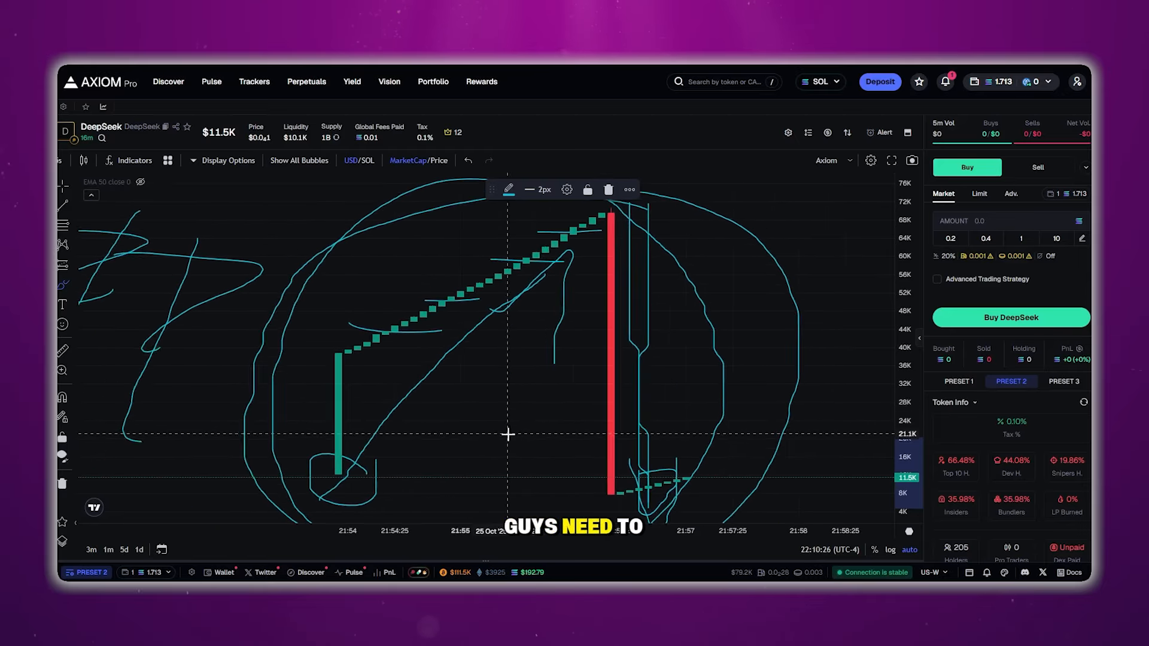
pyautogui.scroll(-4, 478, 424)
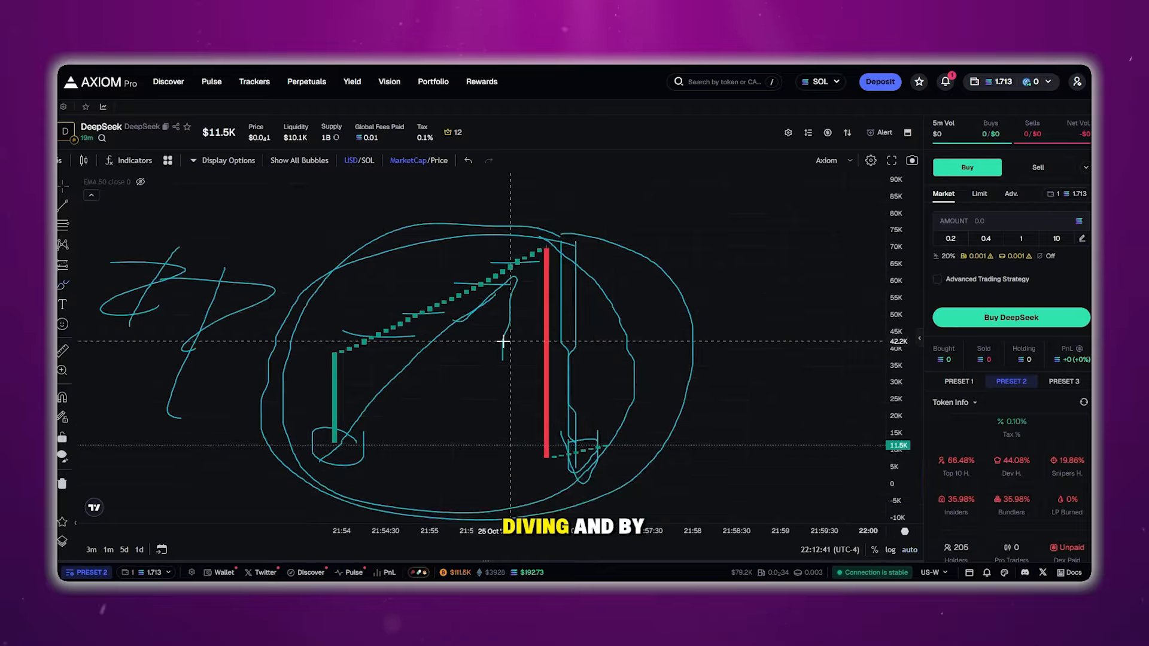
pyautogui.scroll(2, 464, 334)
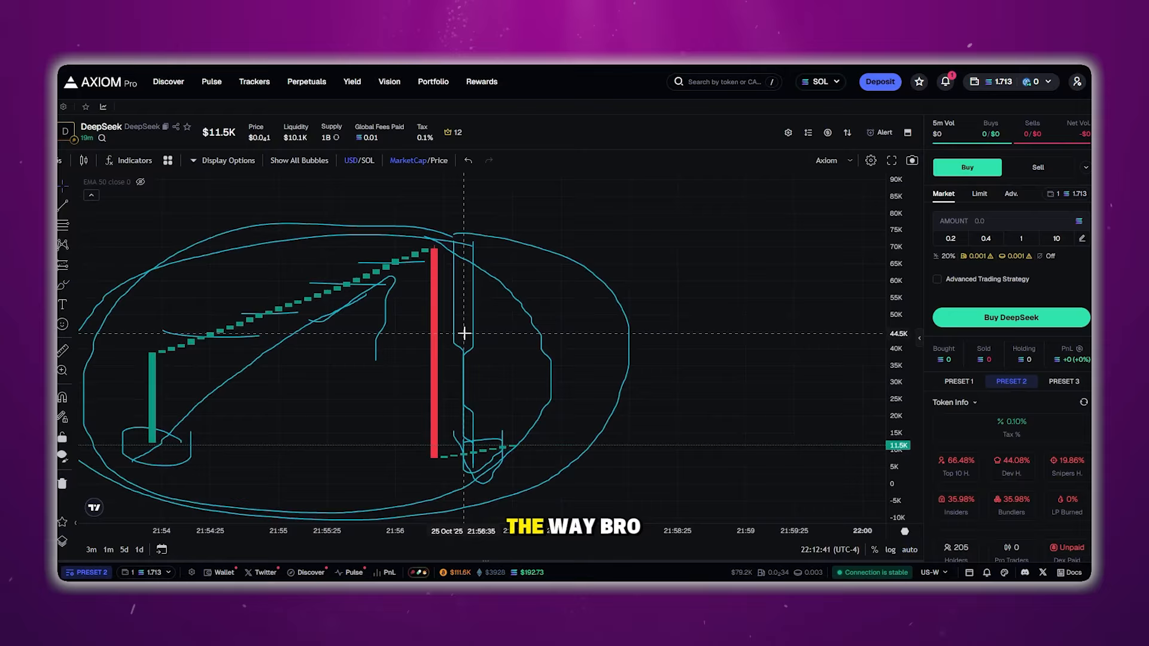
pyautogui.moveTo(888, 377); pyautogui.dragTo(313, 326)
pyautogui.scroll(2, 287, 327)
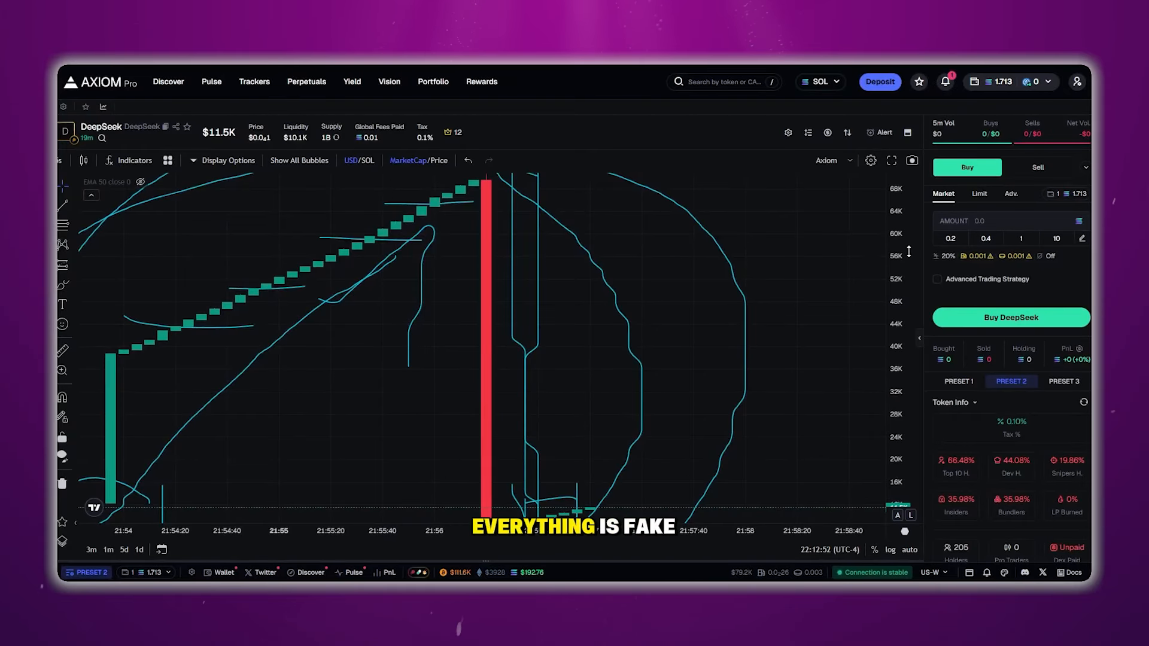
pyautogui.moveTo(909, 252); pyautogui.dragTo(879, 360)
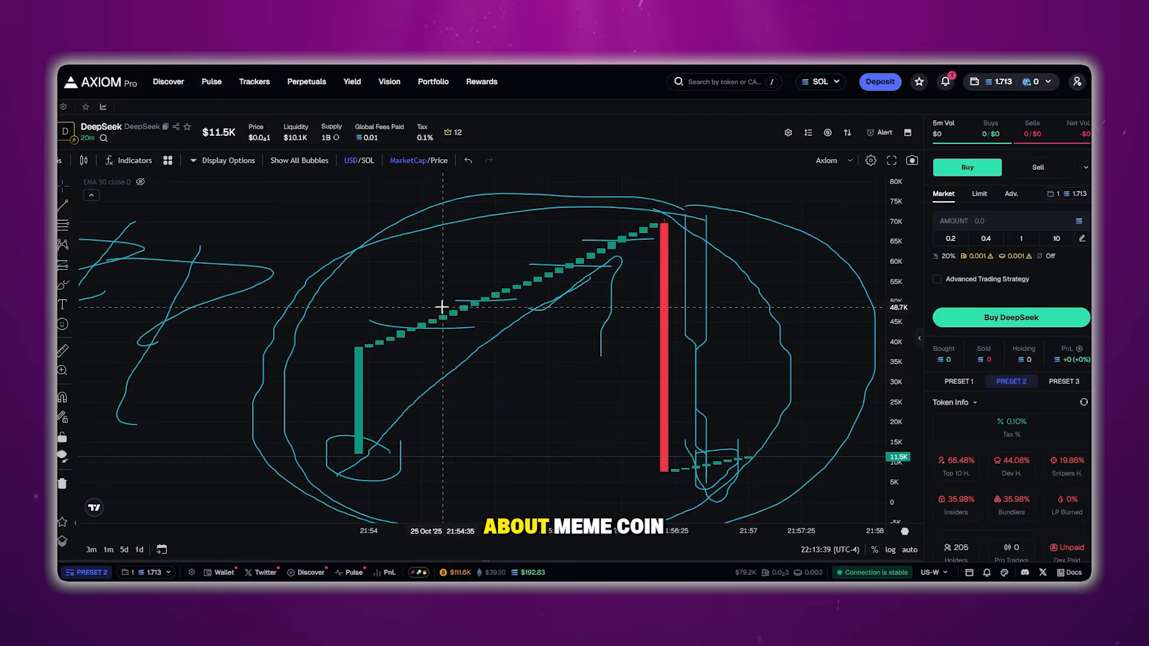
pyautogui.scroll(2, 470, 314)
pyautogui.scroll(2, 466, 318)
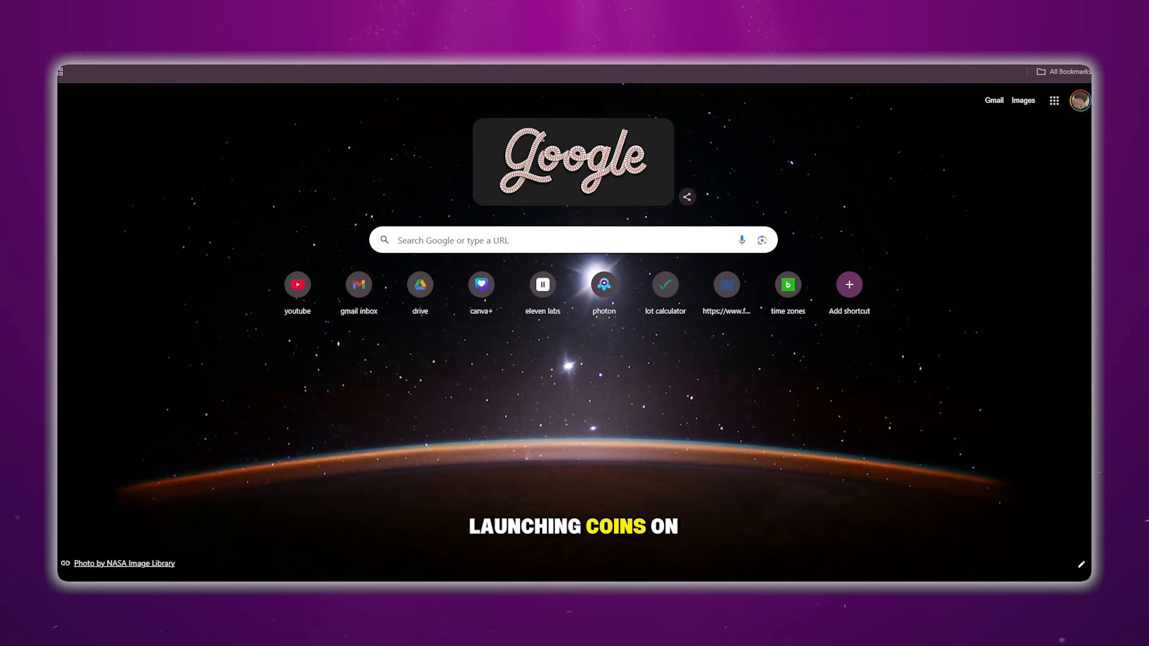
# Step: Open pump.fun in the browser and browse its featured coins
pyautogui.write('pump')
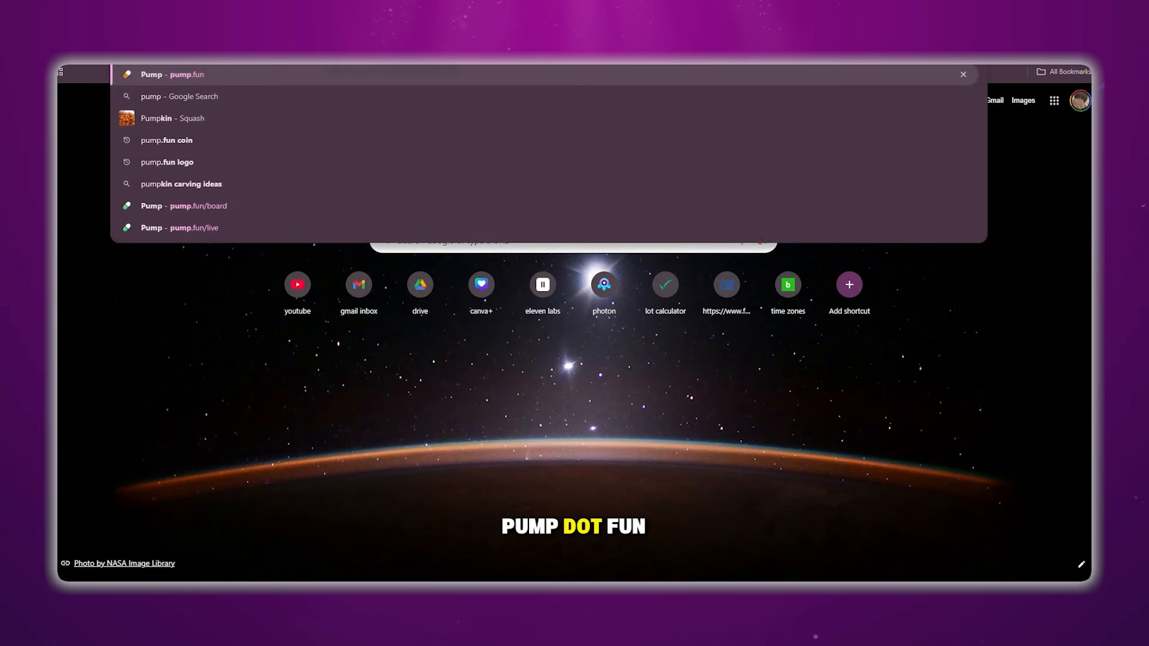
pyautogui.press('Return')
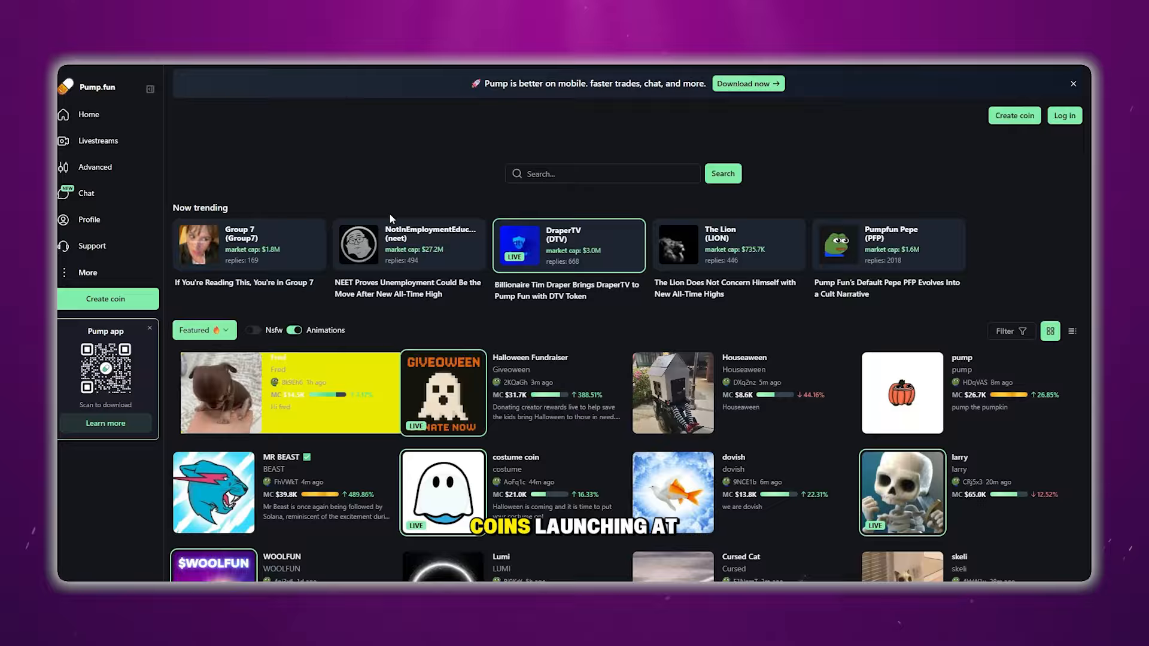
pyautogui.scroll(-2, 375, 303)
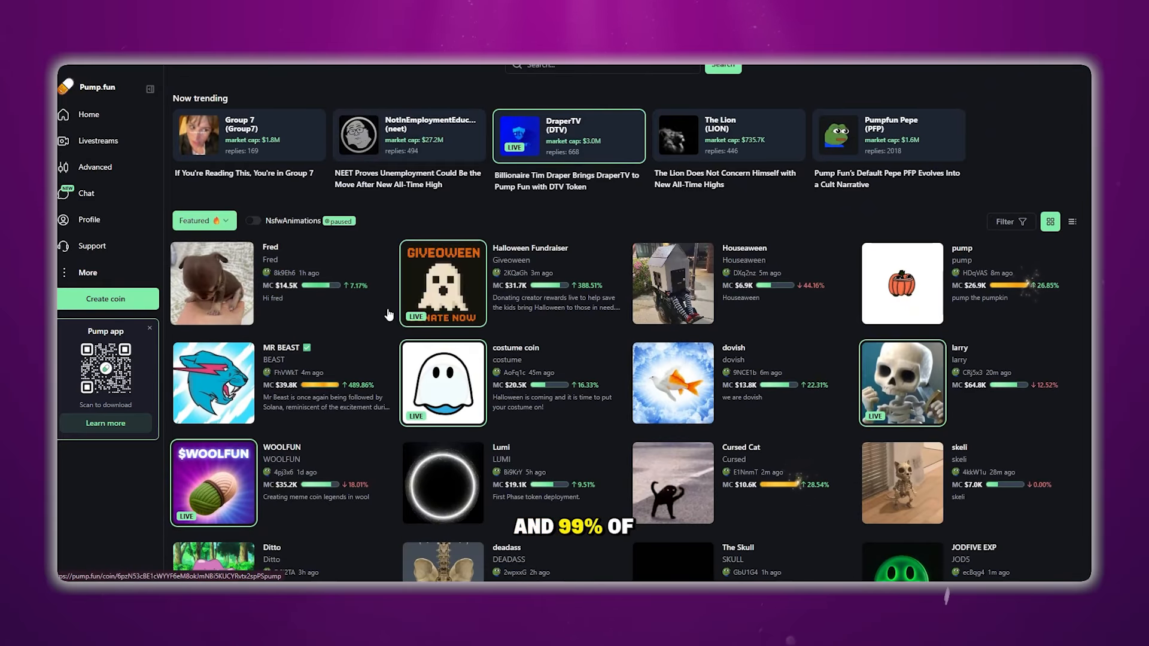
pyautogui.scroll(-2, 548, 270)
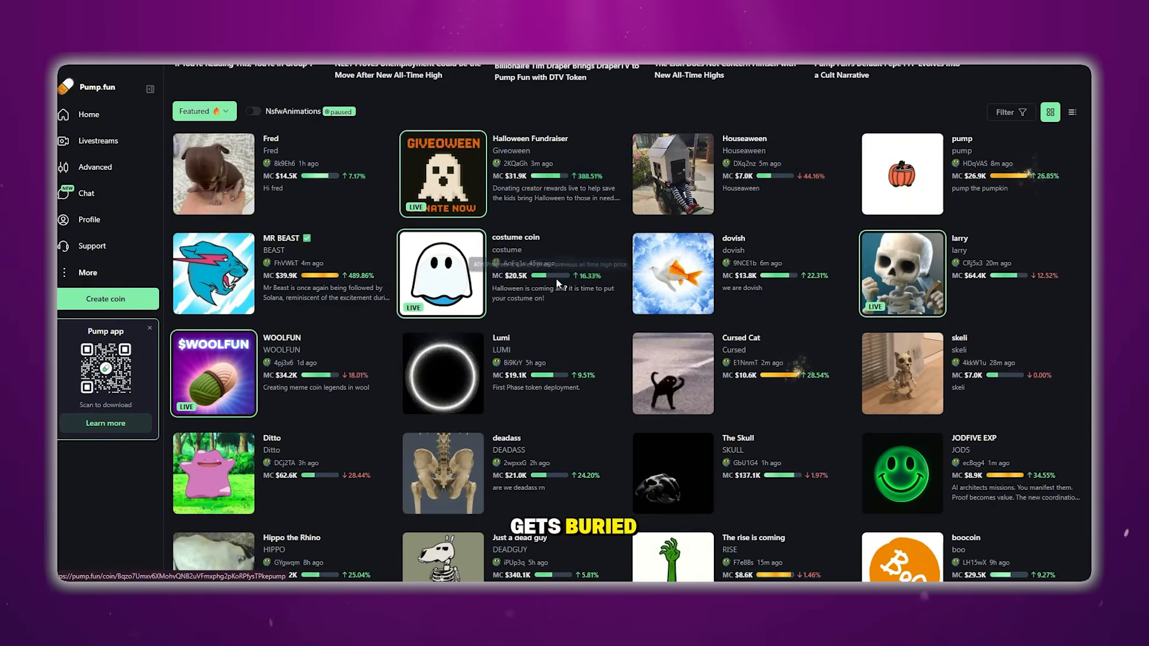
pyautogui.scroll(4, 574, 329)
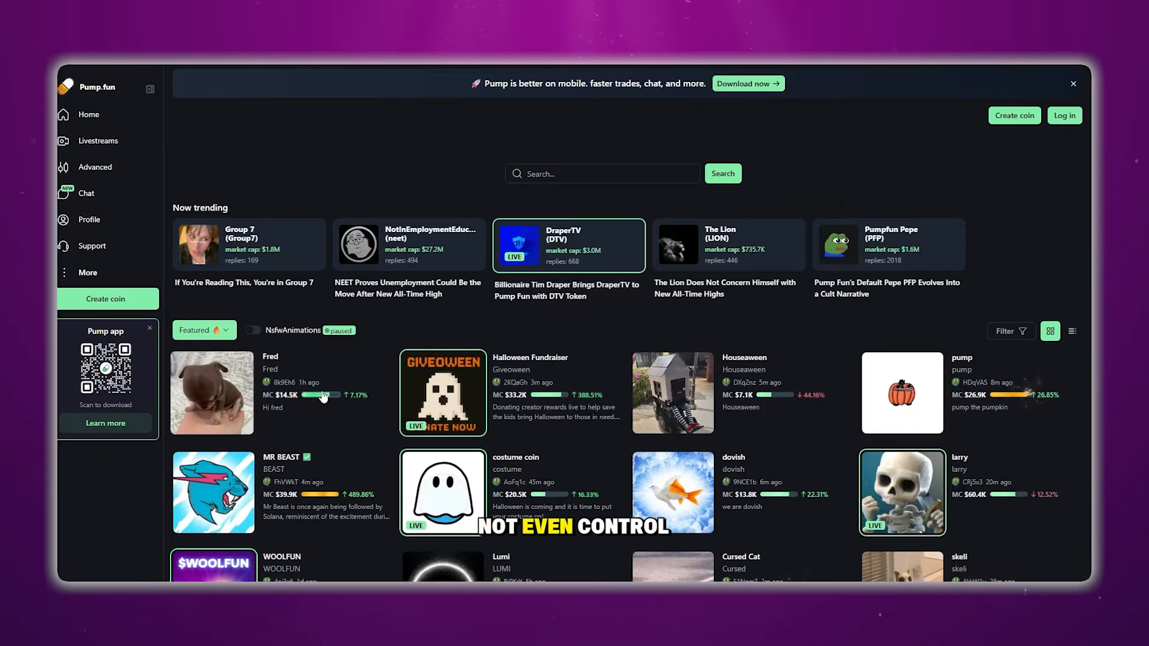
pyautogui.scroll(-1, 323, 403)
pyautogui.scroll(-5, 325, 408)
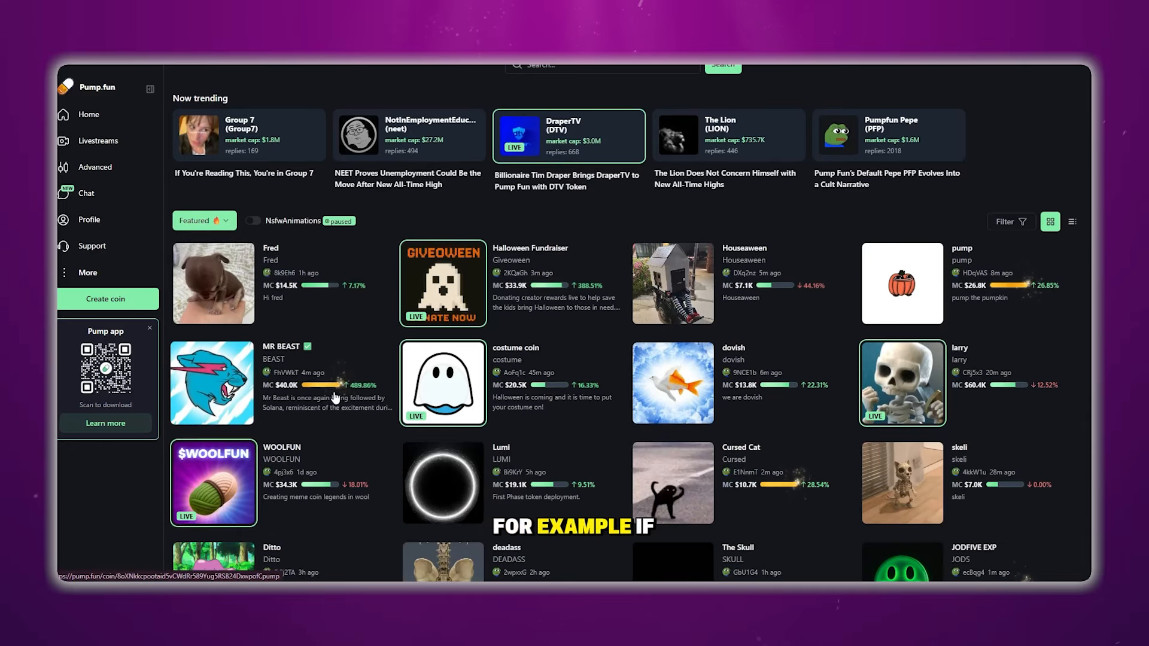
pyautogui.scroll(3, 331, 397)
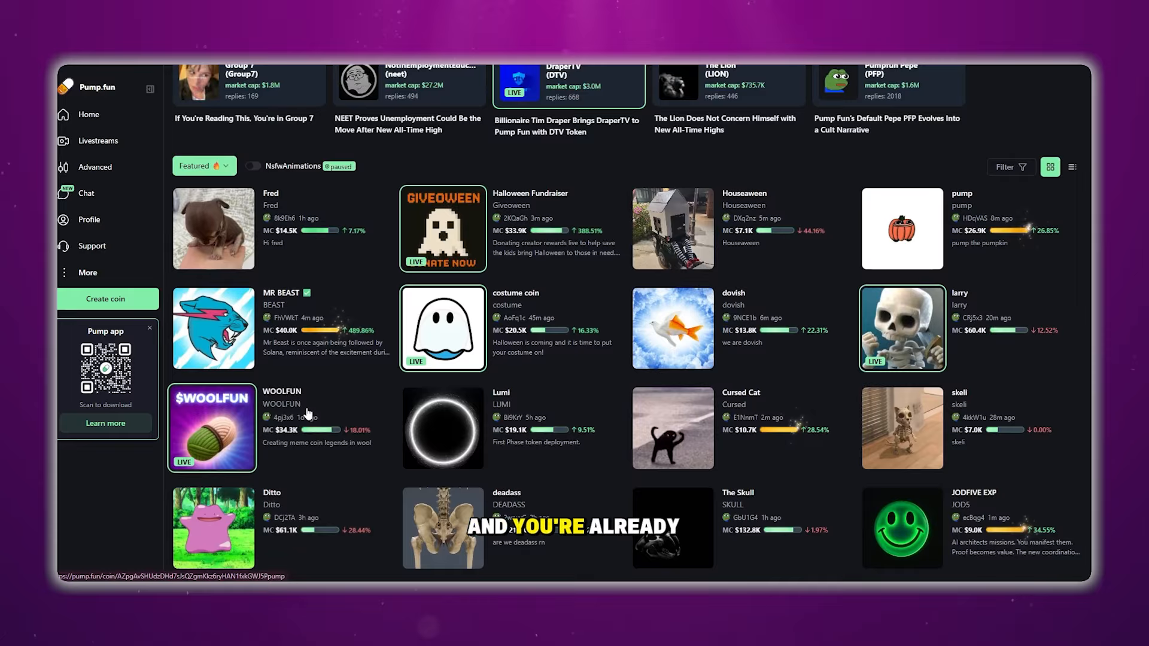
# Step: View the WOOLFUN coin's page on pump.fun, and return to the home page to browse the featured coins
pyautogui.click(320, 402)
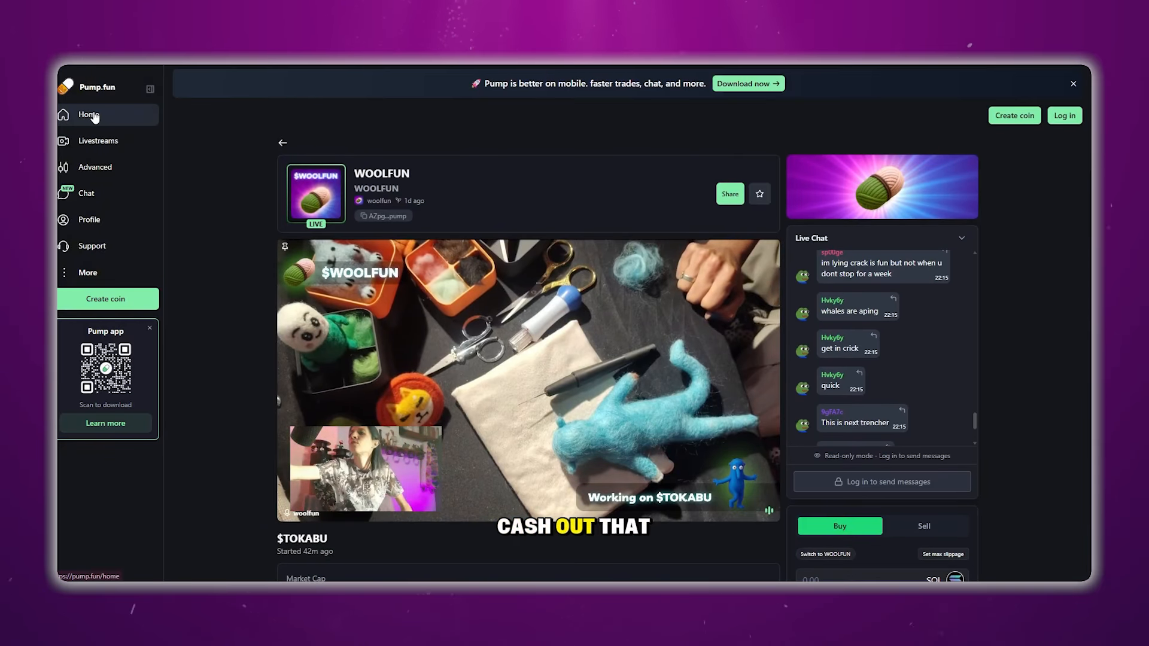
pyautogui.click(91, 115)
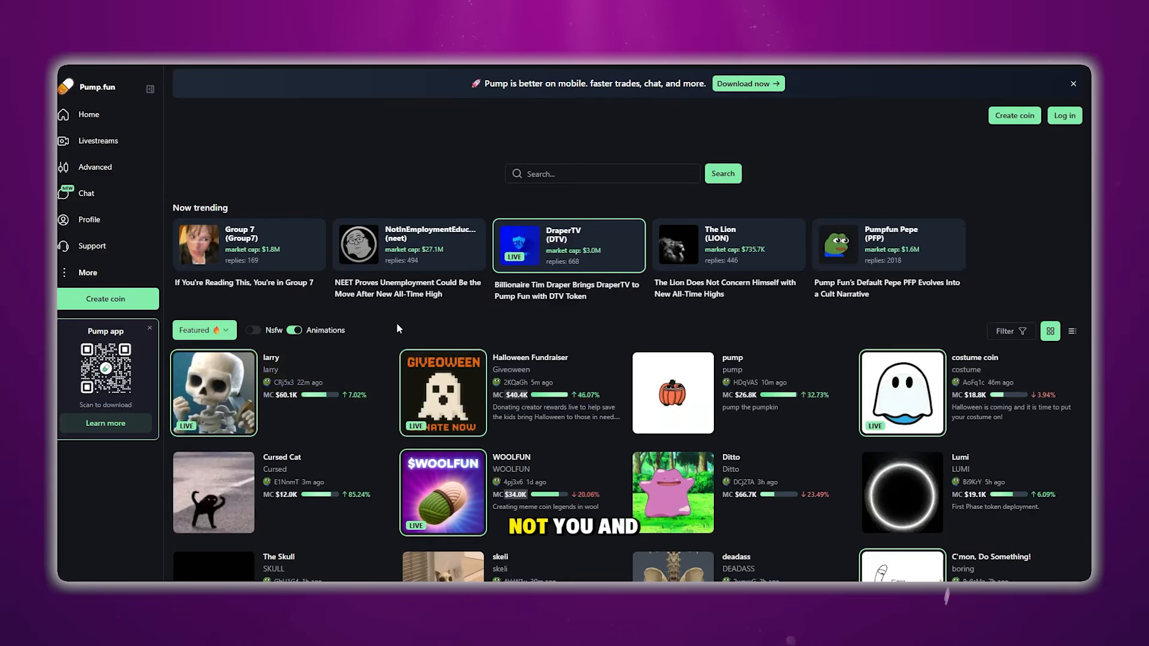
pyautogui.scroll(-2, 396, 323)
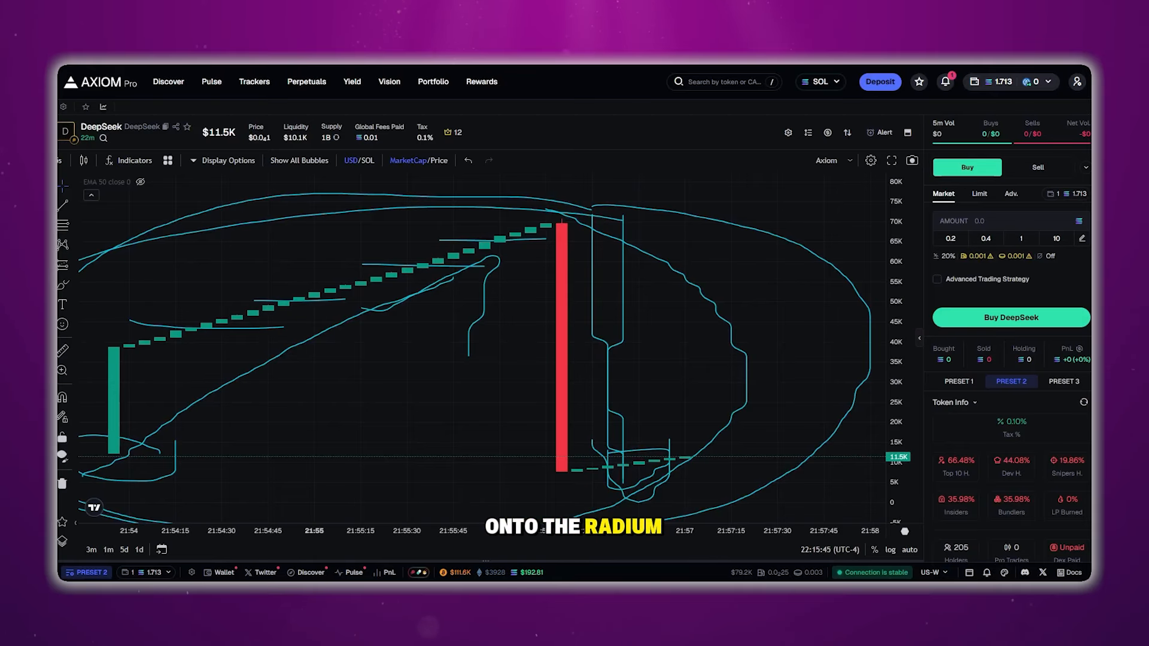
# Step: Switch to Axiom's Pulse page and look through the migrated tokens
pyautogui.click(219, 82)
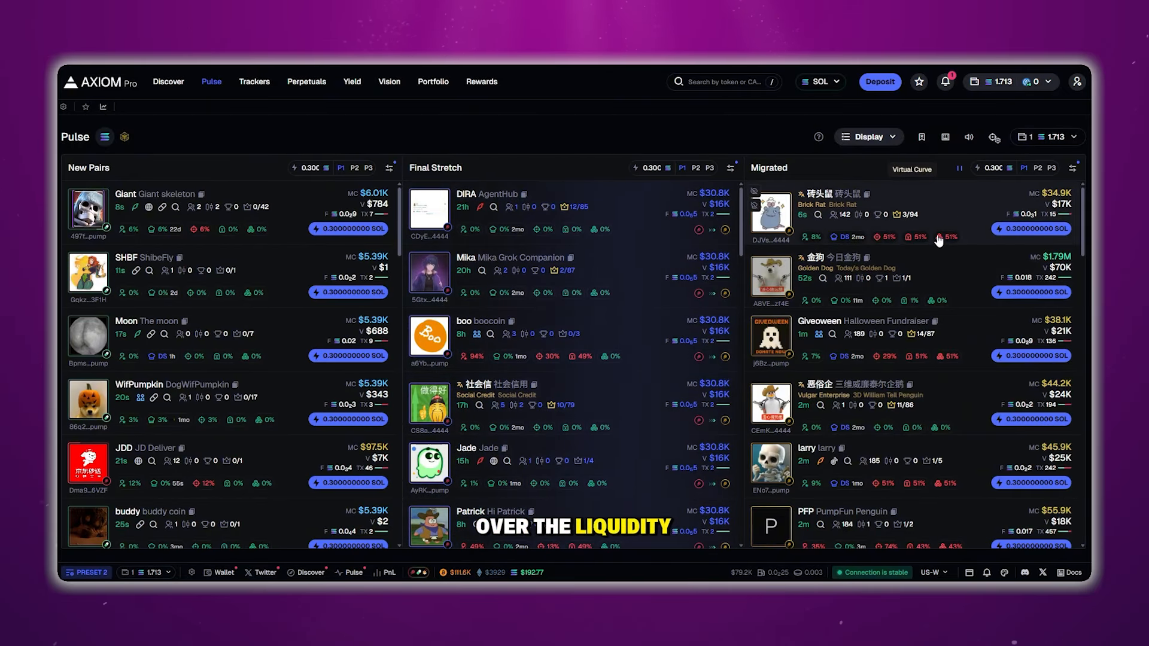
pyautogui.scroll(-3, 972, 269)
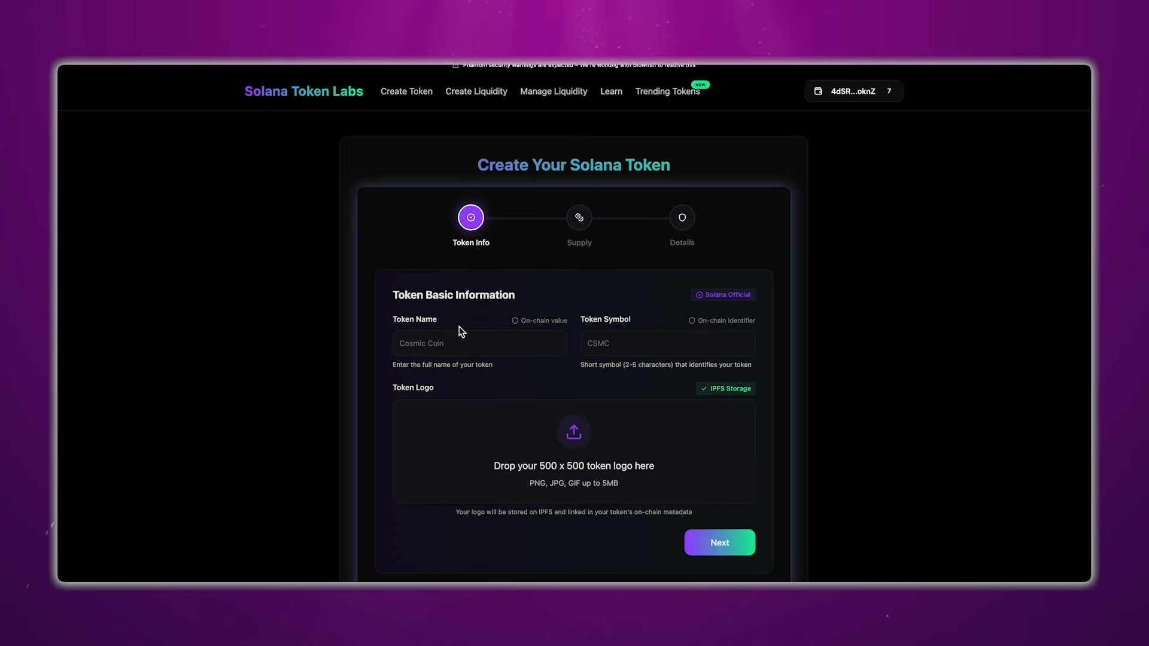
# Step: Look over the token creation form on Solana Token Labs
pyautogui.scroll(-2, 461, 332)
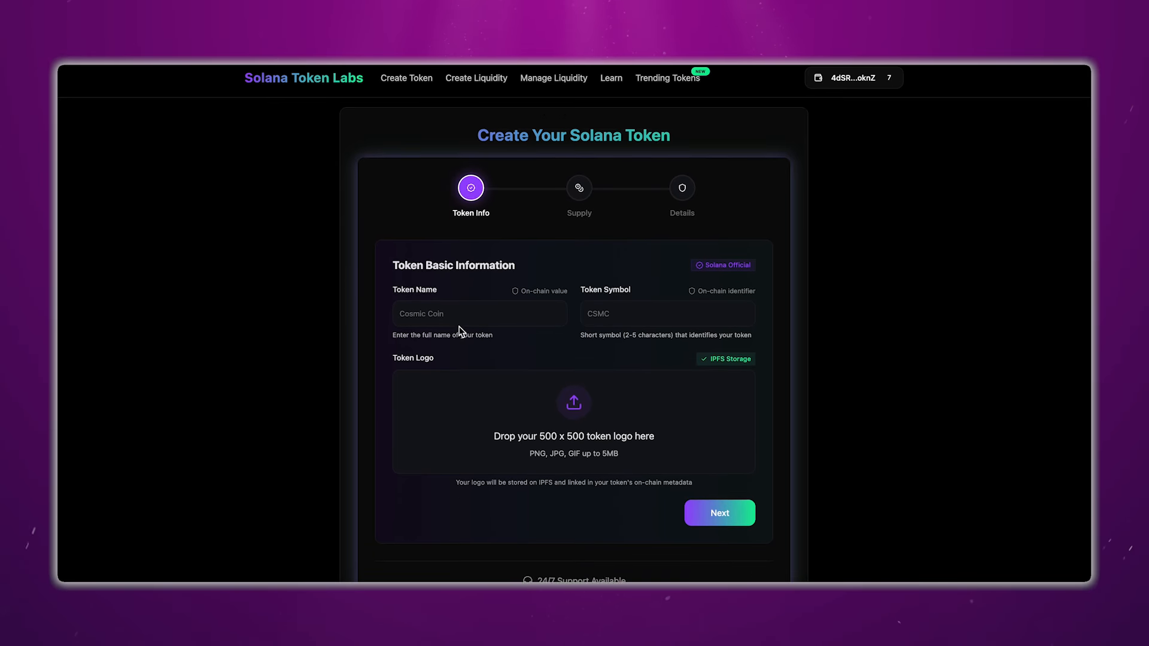
pyautogui.scroll(2, 460, 332)
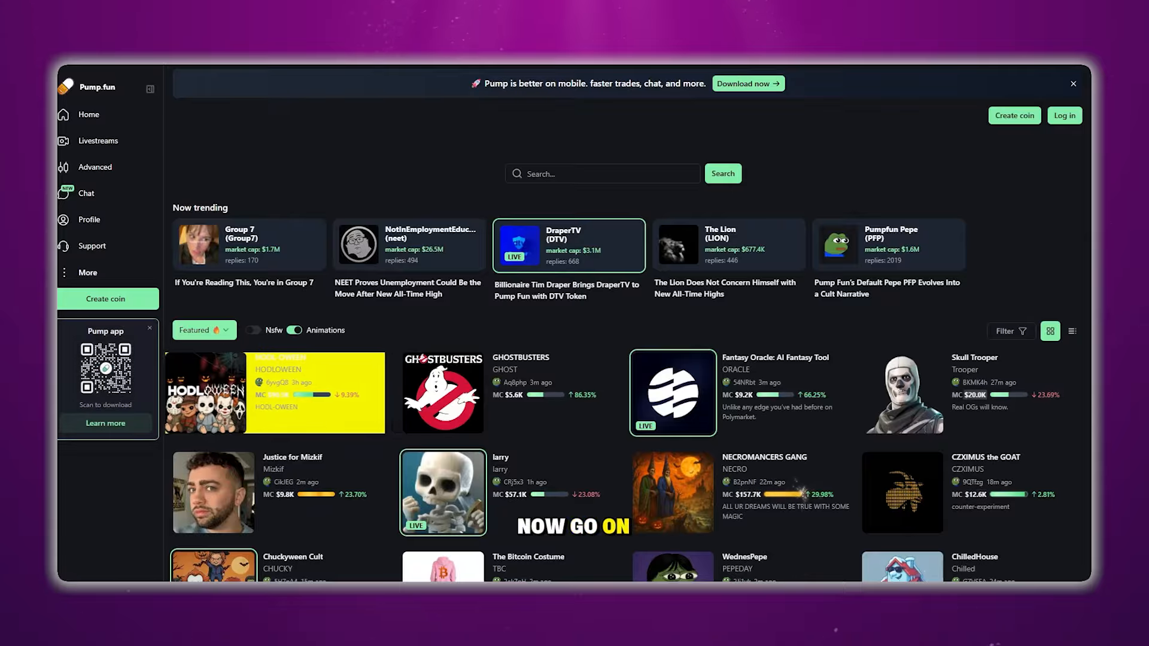
# Step: Open X in the browser and browse the For you feed for trending narratives that could inspire a meme coin
pyautogui.write('x')
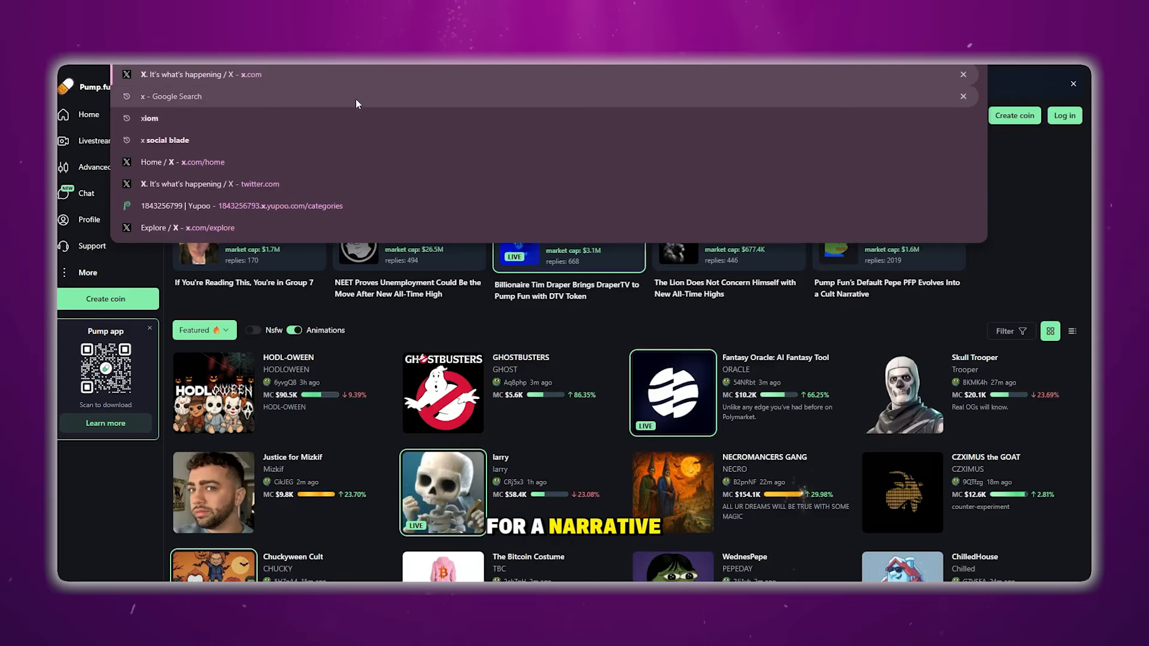
pyautogui.press('Return')
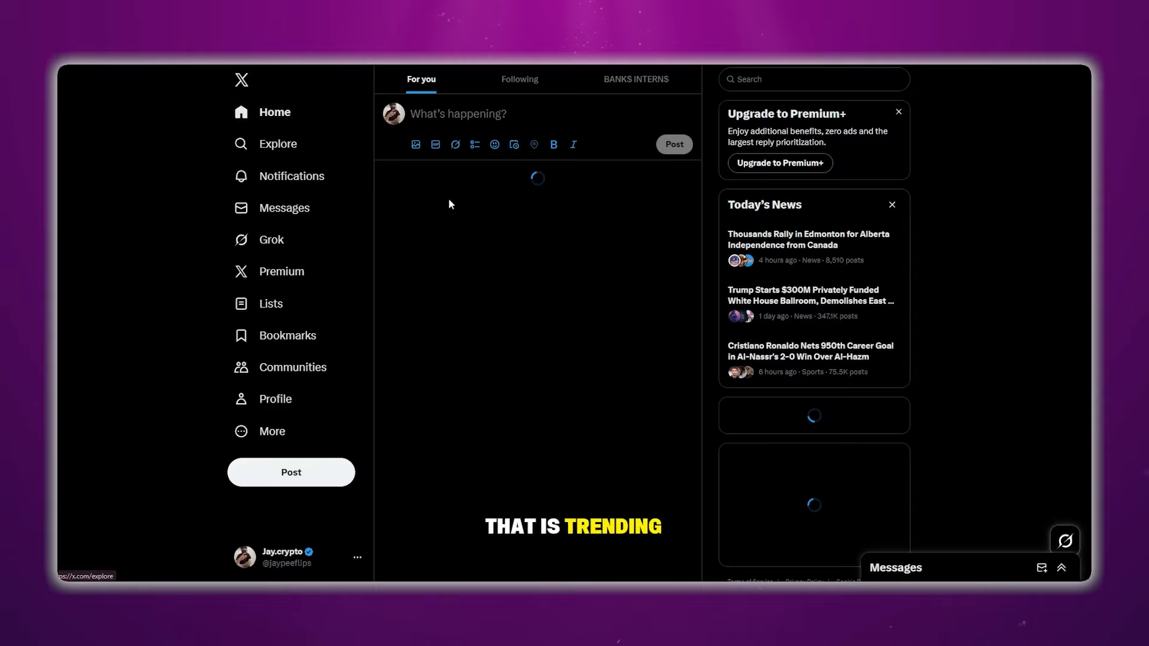
pyautogui.scroll(-10, 633, 289)
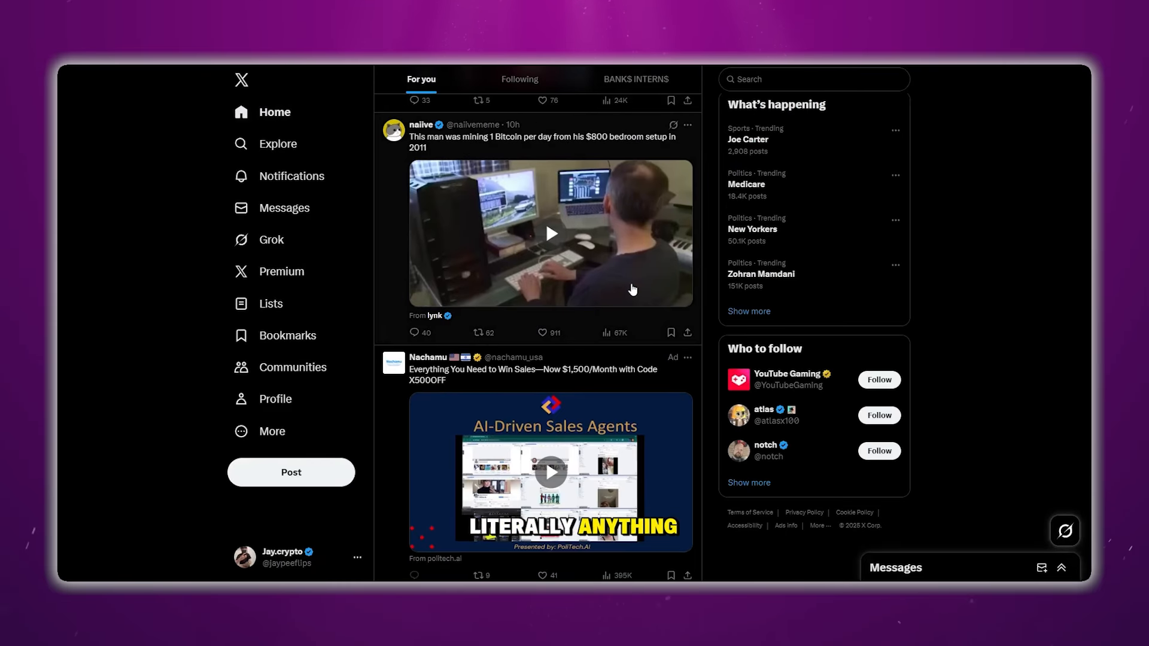
pyautogui.scroll(-4, 658, 292)
pyautogui.scroll(-8, 694, 296)
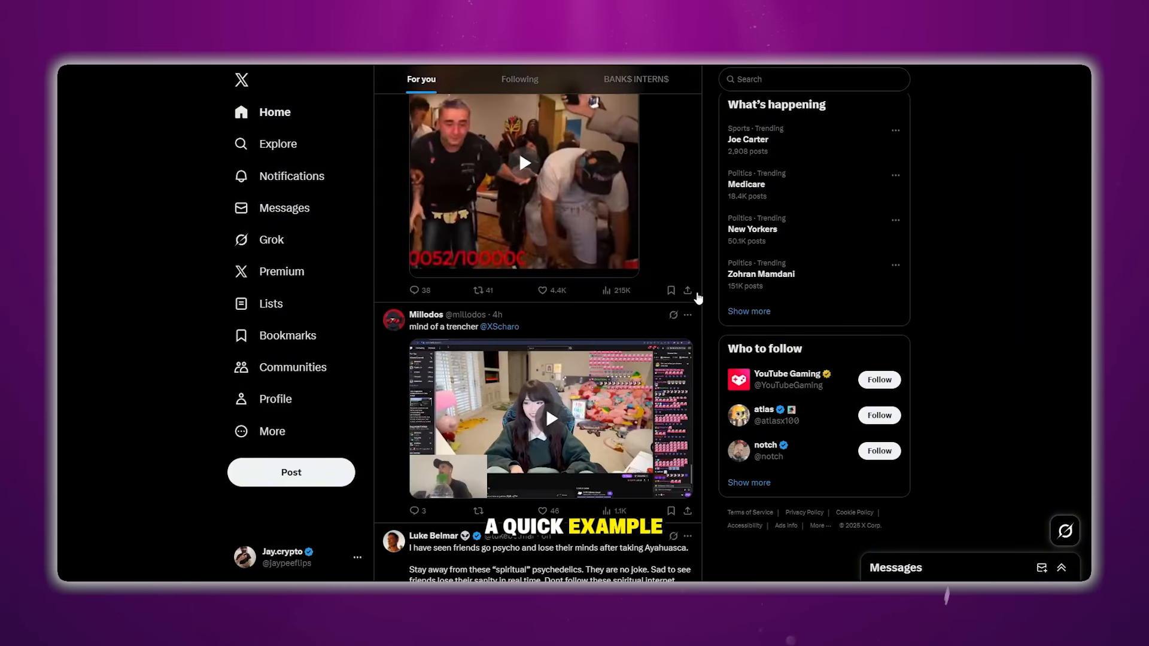
pyautogui.scroll(-10, 698, 297)
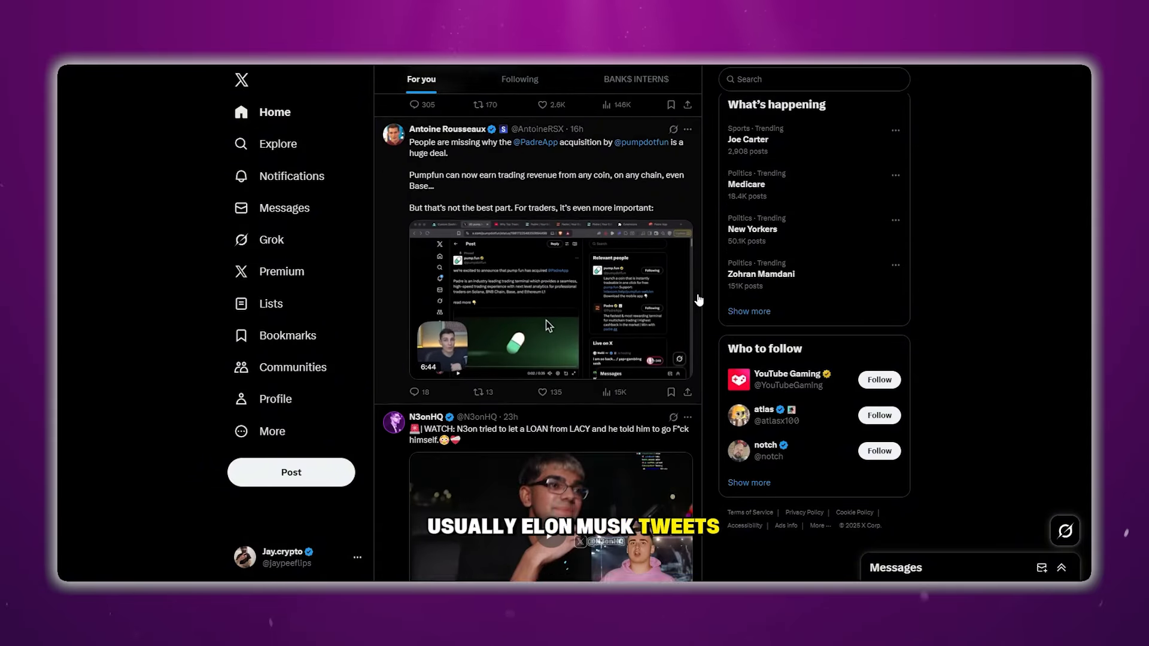
pyautogui.scroll(-3, 655, 299)
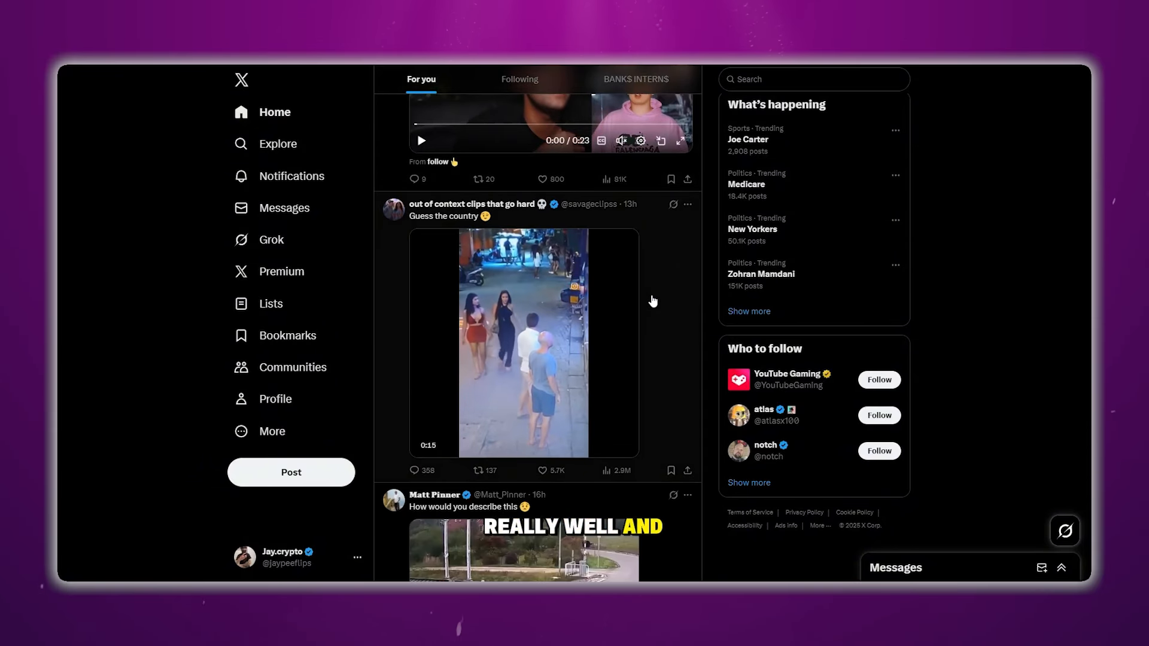
pyautogui.scroll(-15, 635, 293)
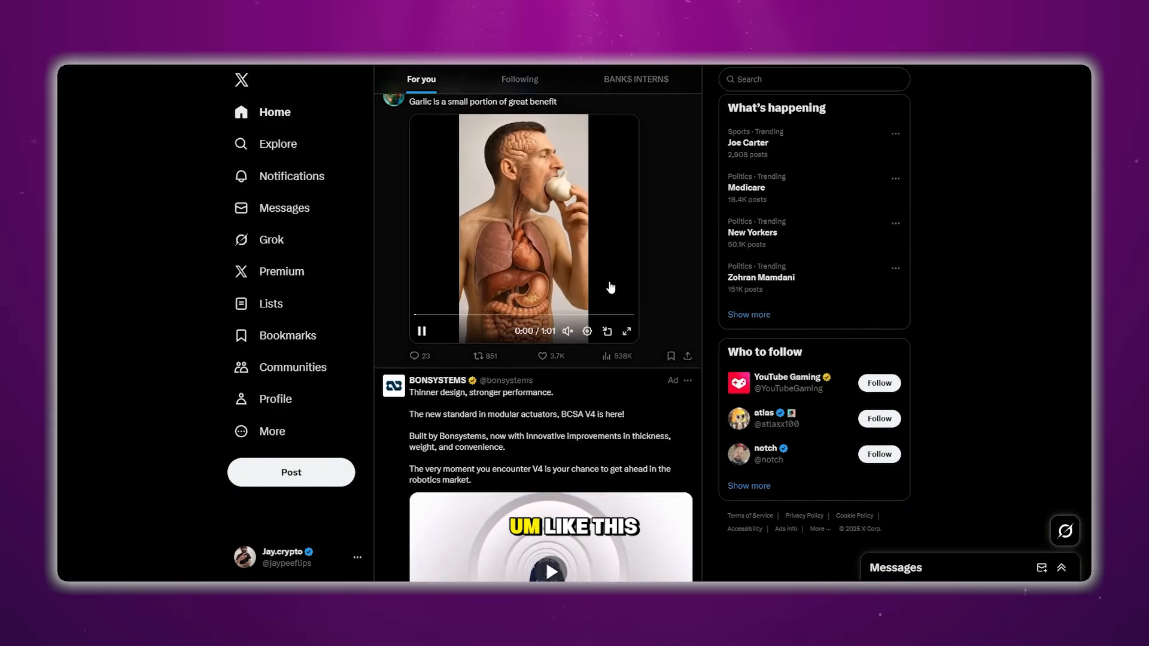
pyautogui.scroll(2, 483, 274)
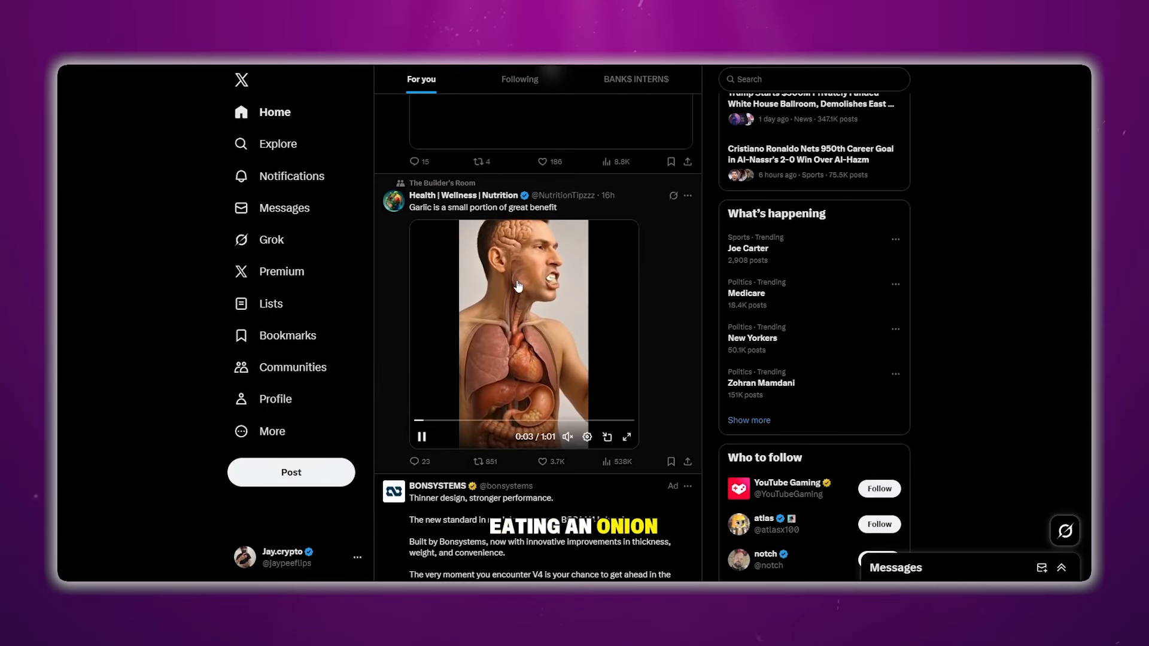
pyautogui.scroll(-12, 518, 286)
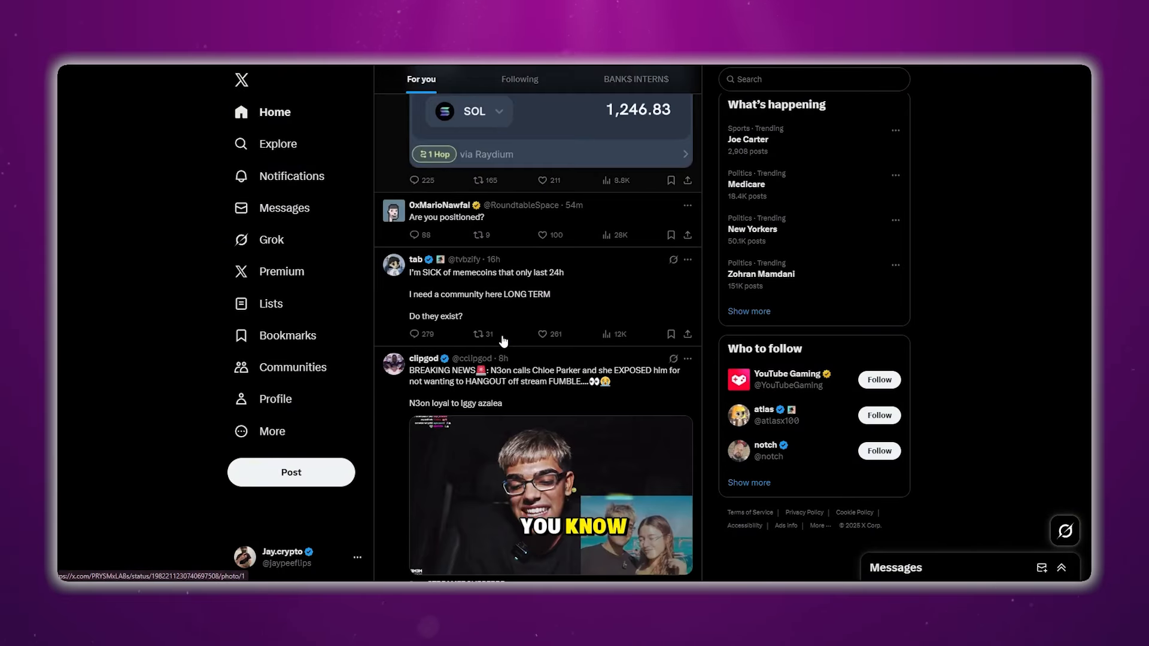
pyautogui.scroll(-15, 515, 344)
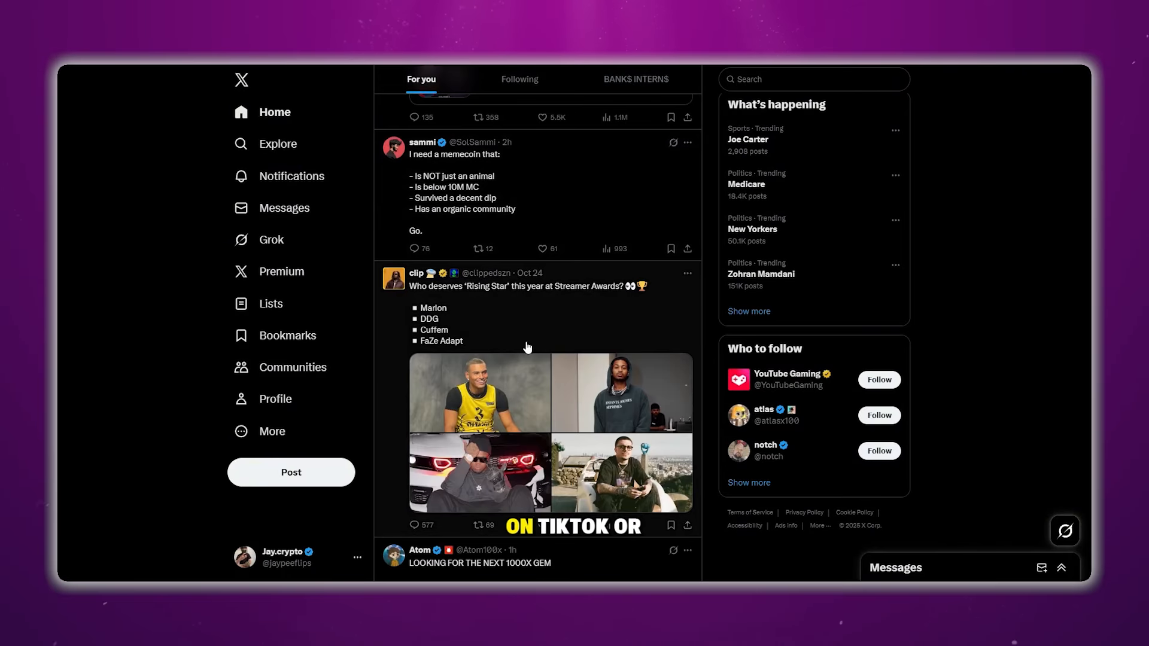
pyautogui.scroll(-4, 551, 329)
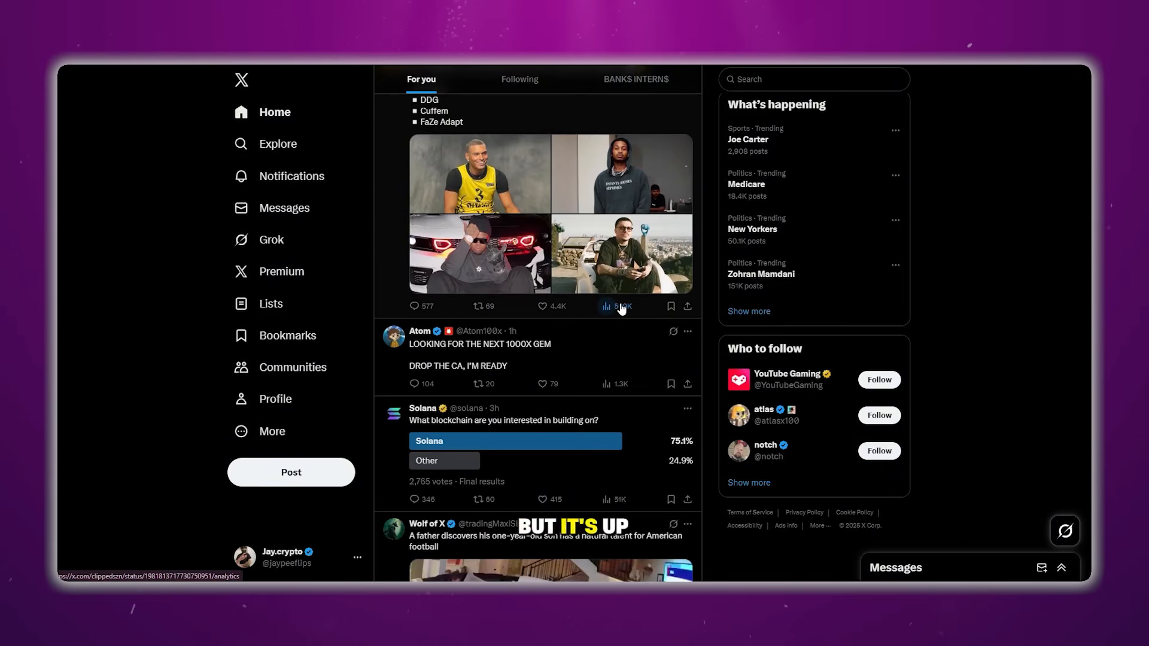
pyautogui.click(542, 312)
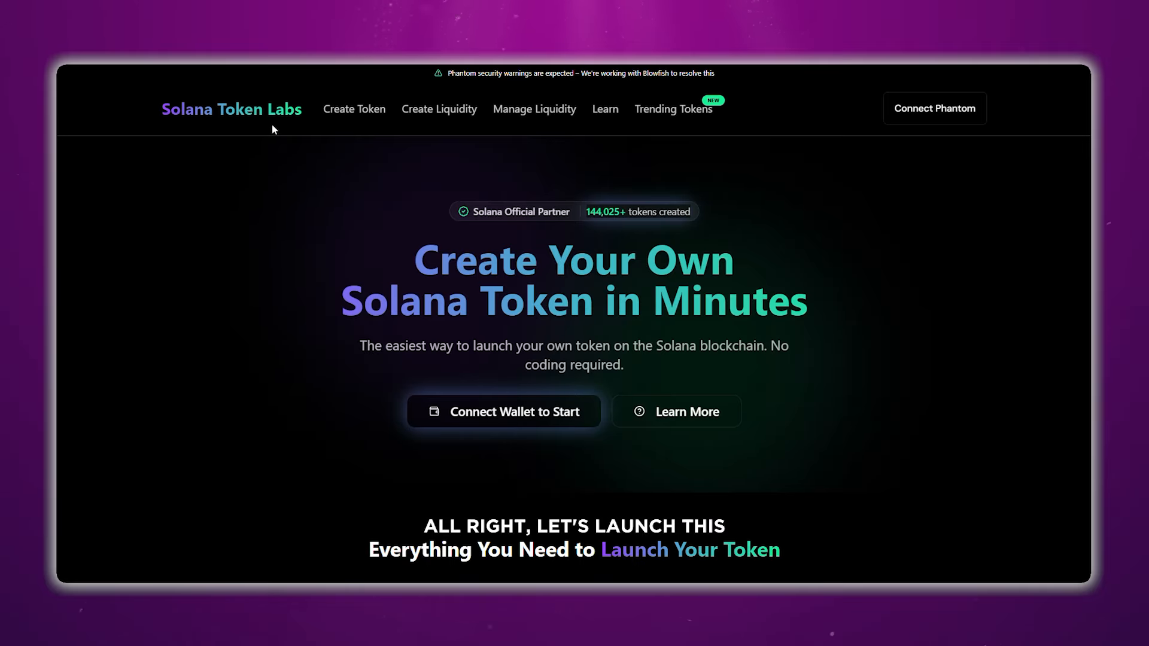
# Step: Open the Trending Tokens page on Solana Token Labs and look through the pump.fun tokens that can be copied
pyautogui.click(684, 120)
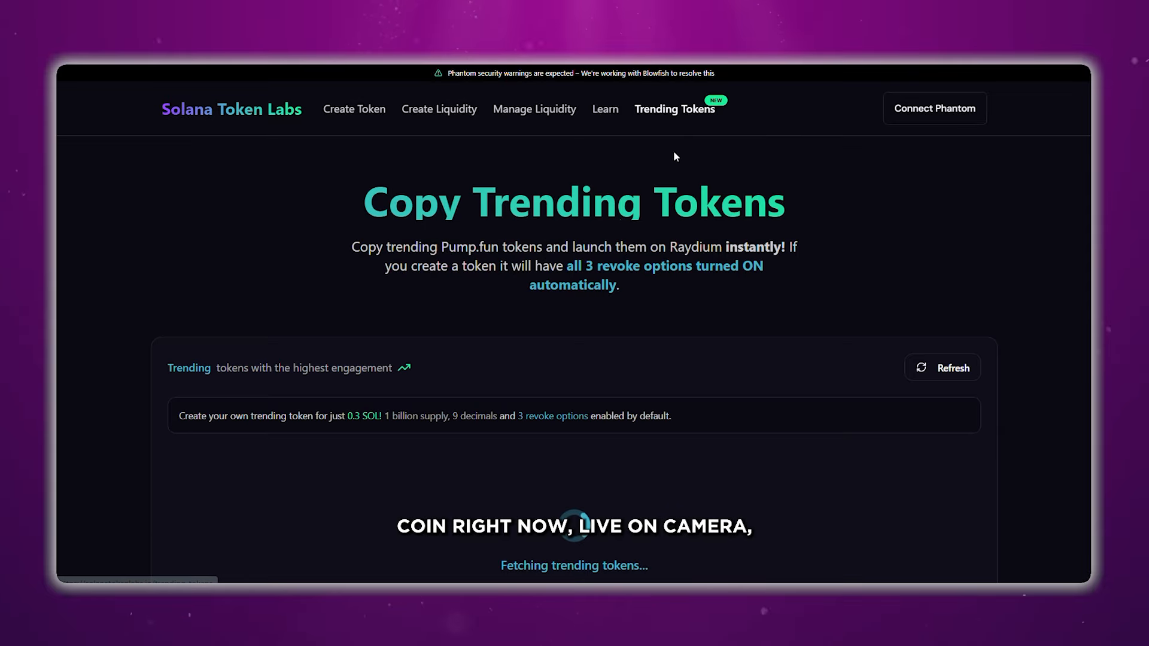
pyautogui.scroll(-2, 692, 257)
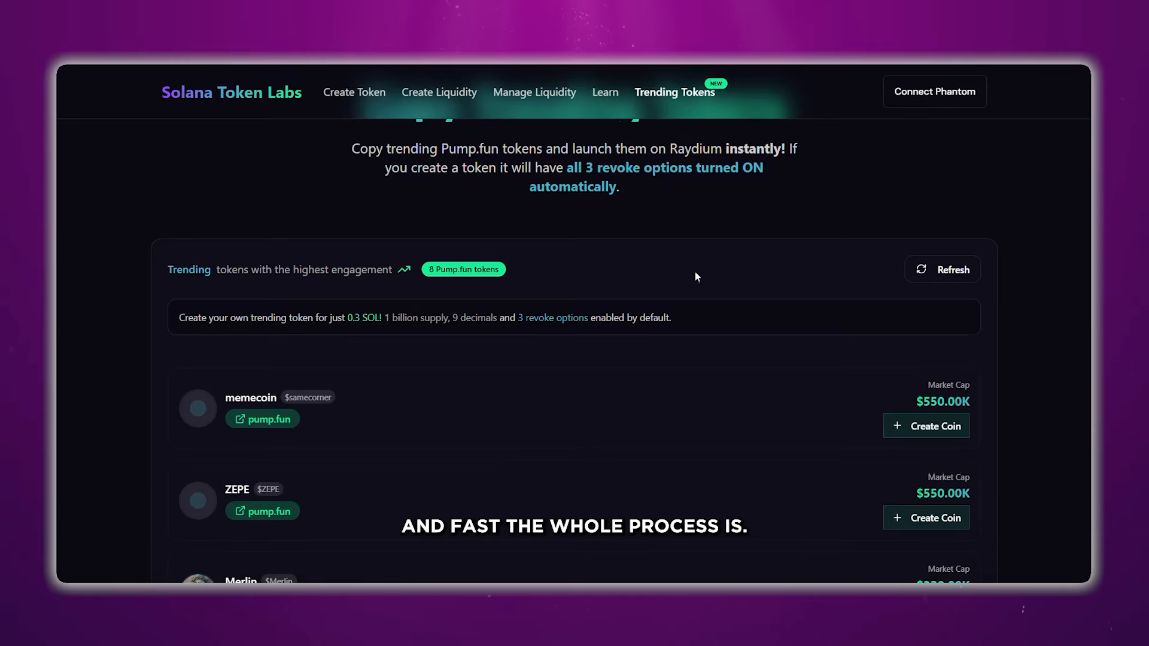
pyautogui.scroll(-2, 695, 274)
pyautogui.scroll(-2, 437, 183)
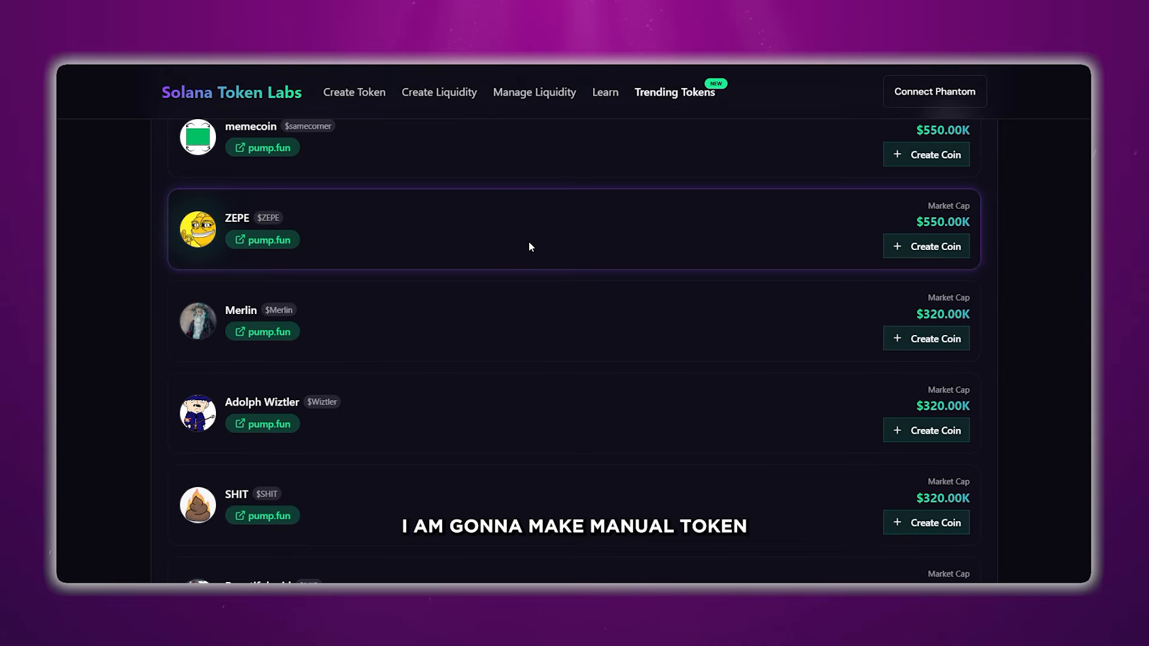
pyautogui.scroll(-3, 652, 336)
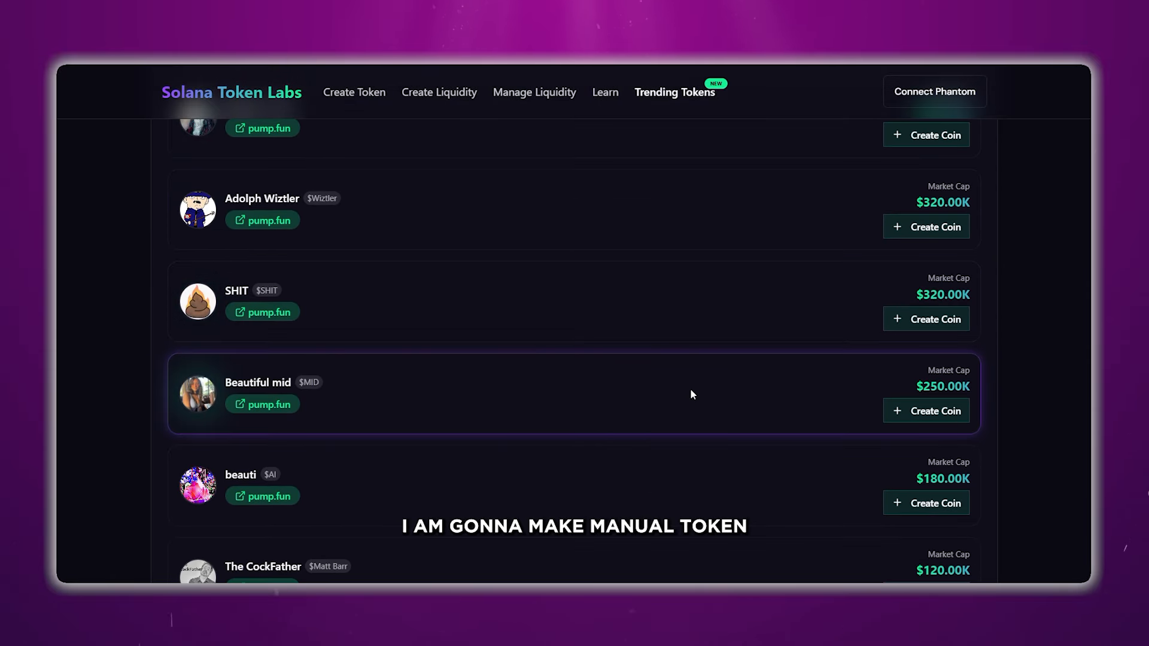
pyautogui.scroll(10, 701, 414)
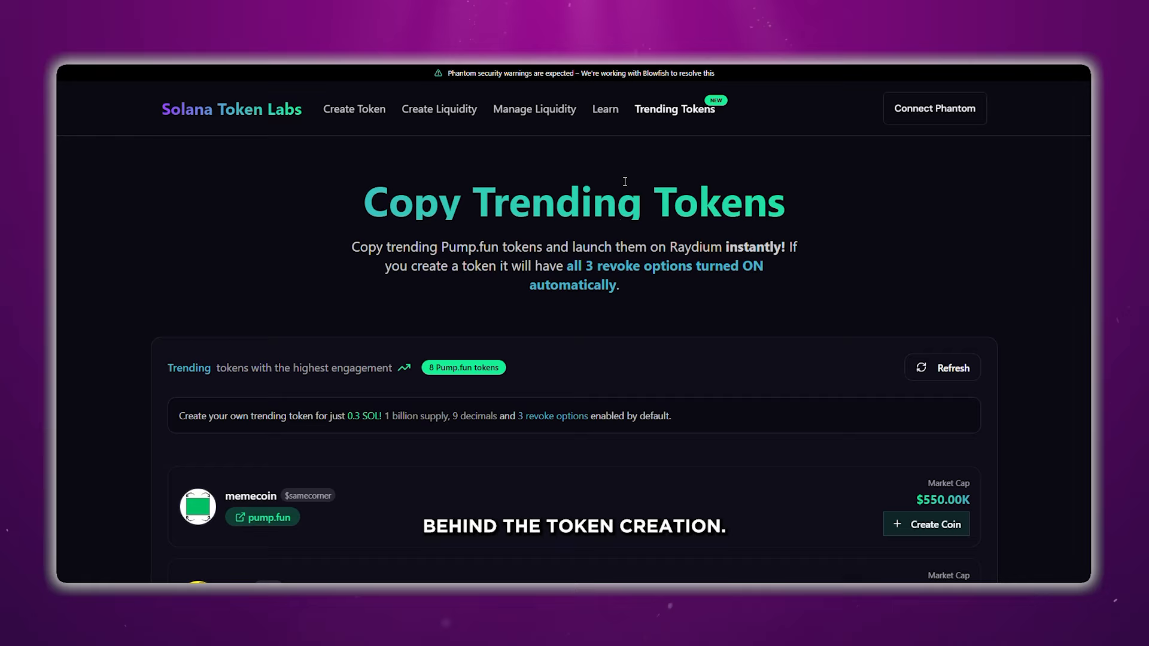
# Step: Go to token creation on Solana Token Labs and connect the Phantom wallet
pyautogui.click(354, 109)
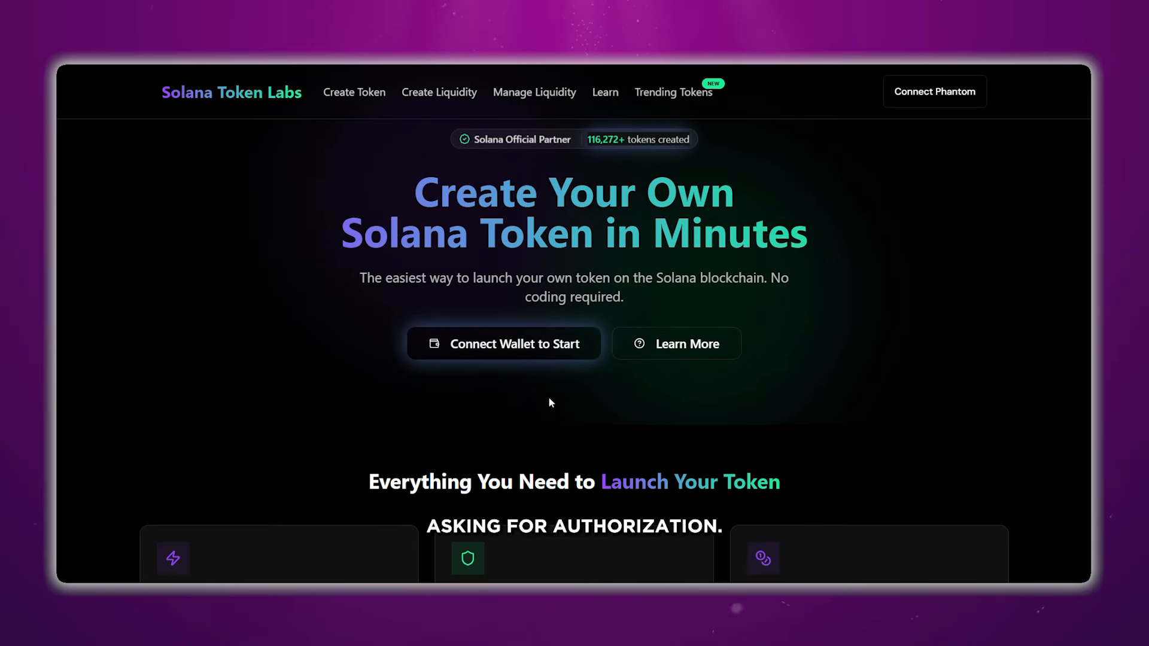
pyautogui.click(532, 352)
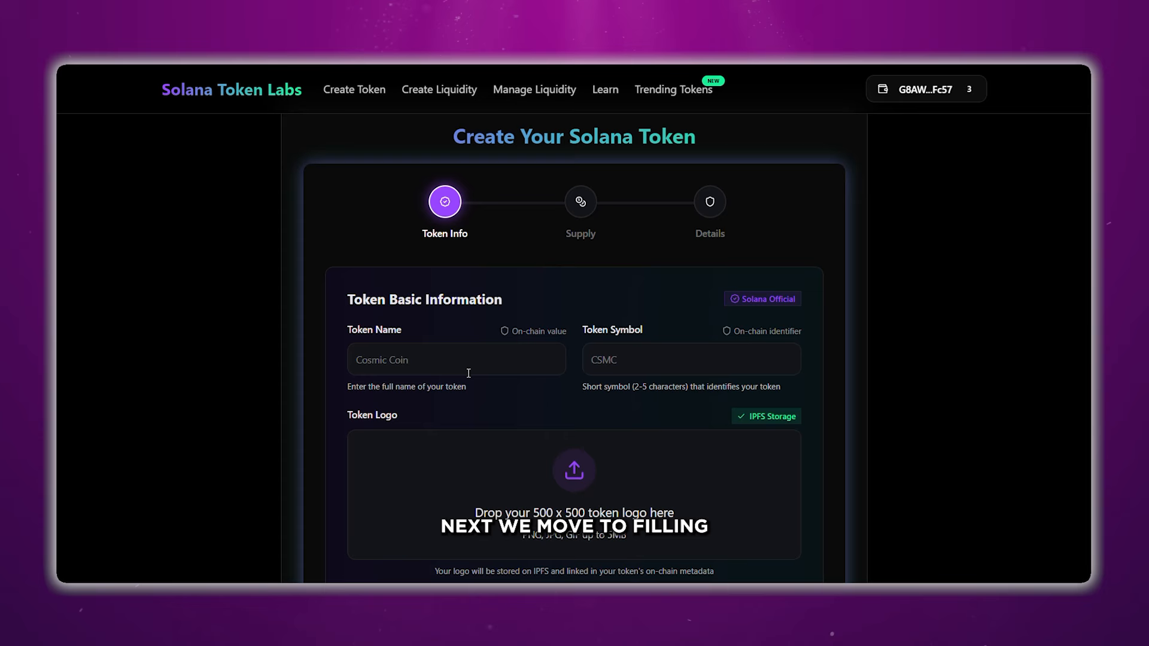
# Step: Fill in the token's basic information with name hbtc, symbol HBTC and the orange pumpkin logo, and proceed to the supply configuration
pyautogui.click(457, 366)
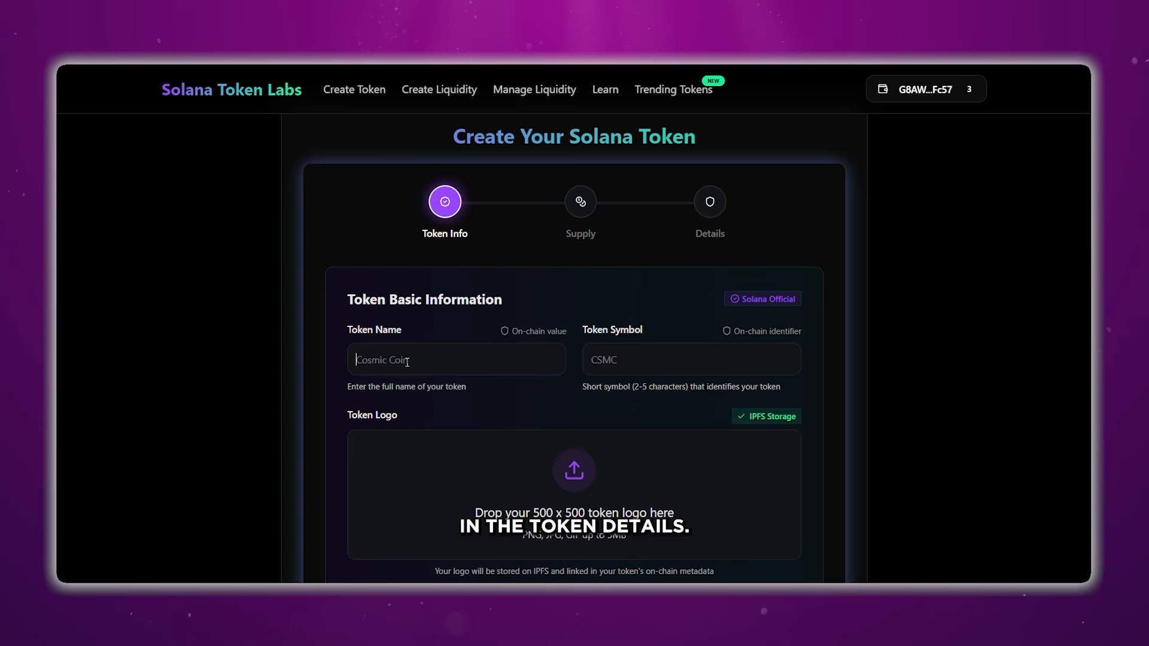
pyautogui.write('hbtc')
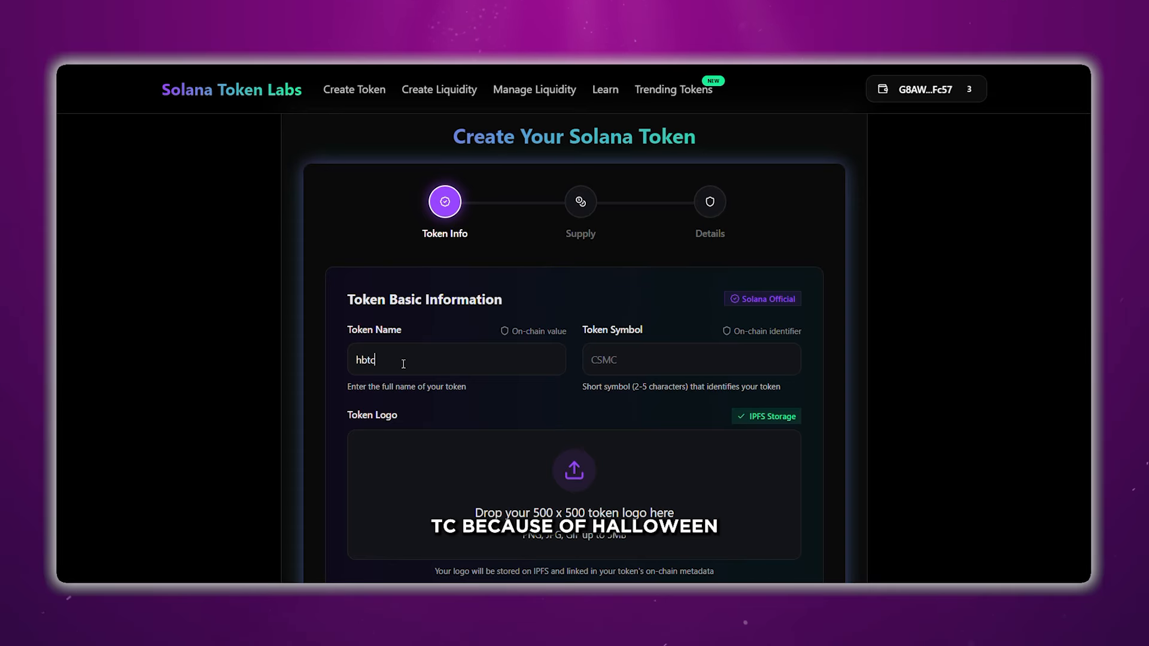
pyautogui.doubleClick(404, 367)
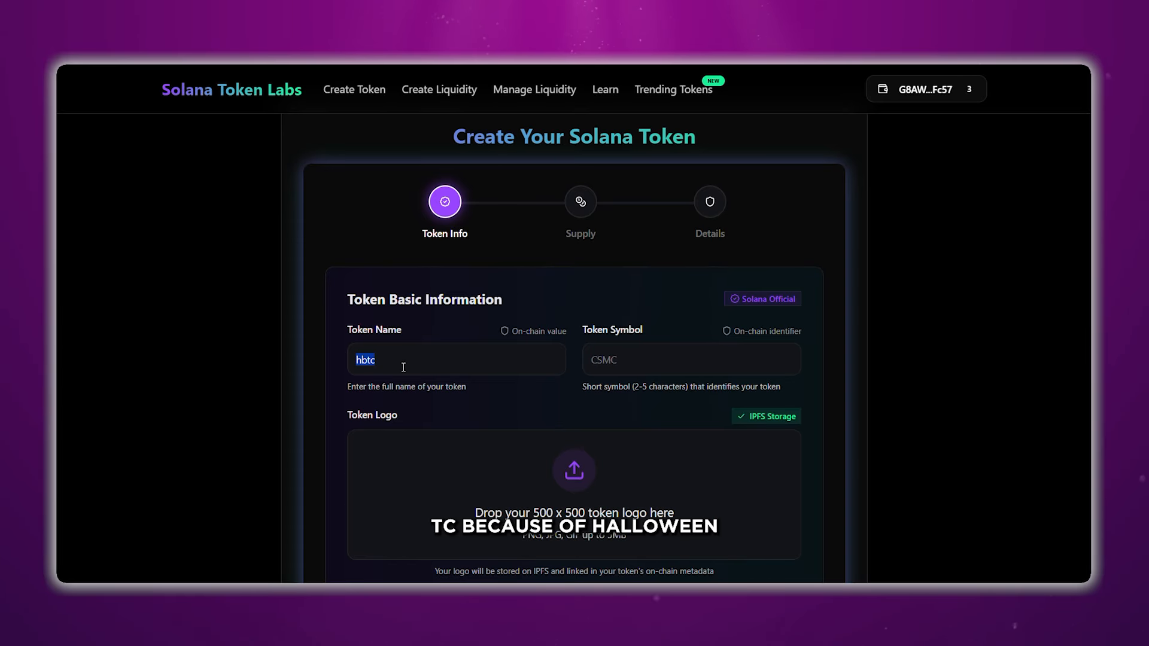
pyautogui.click(630, 371)
pyautogui.hotkey('ctrl', 'v')
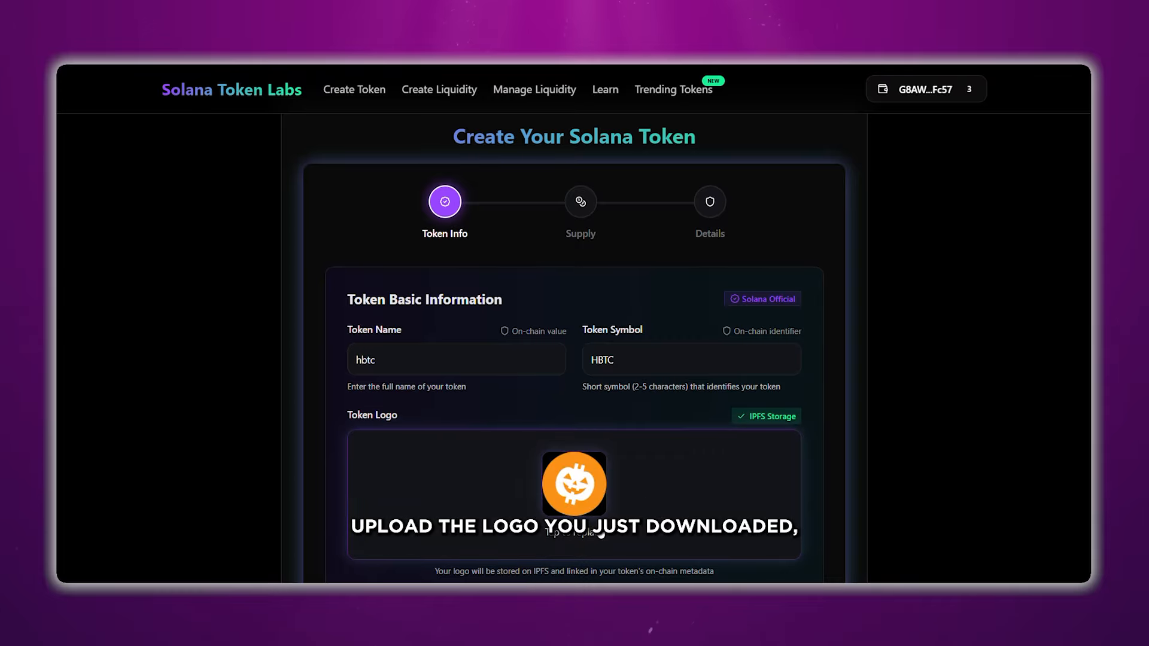
pyautogui.scroll(-1, 679, 401)
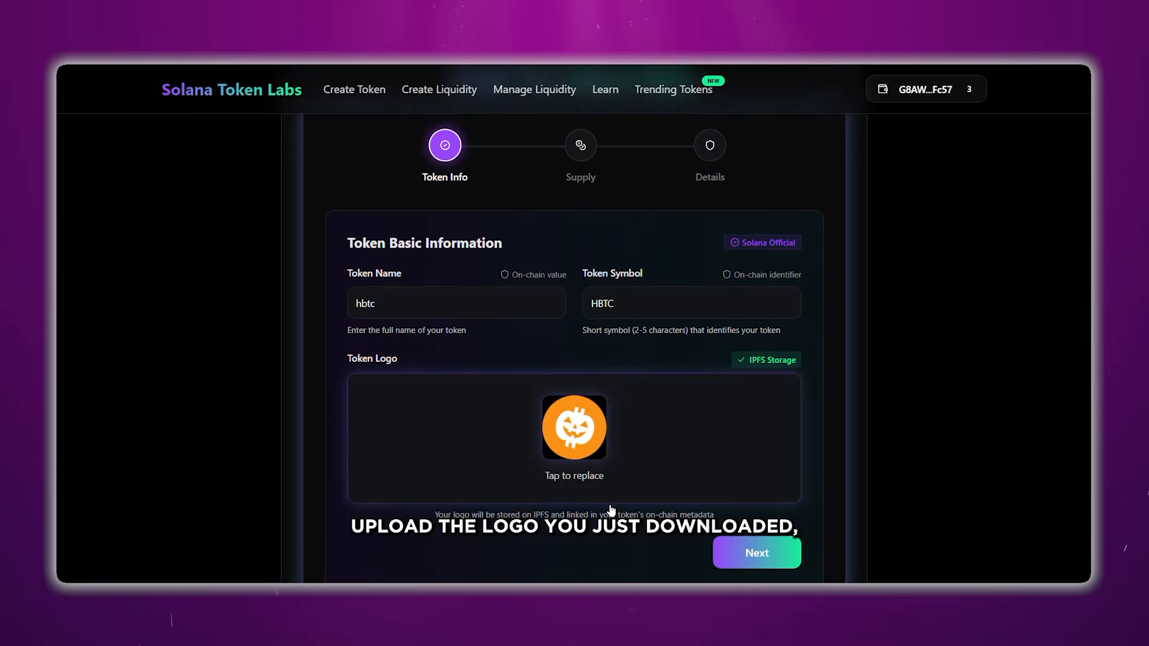
pyautogui.click(773, 546)
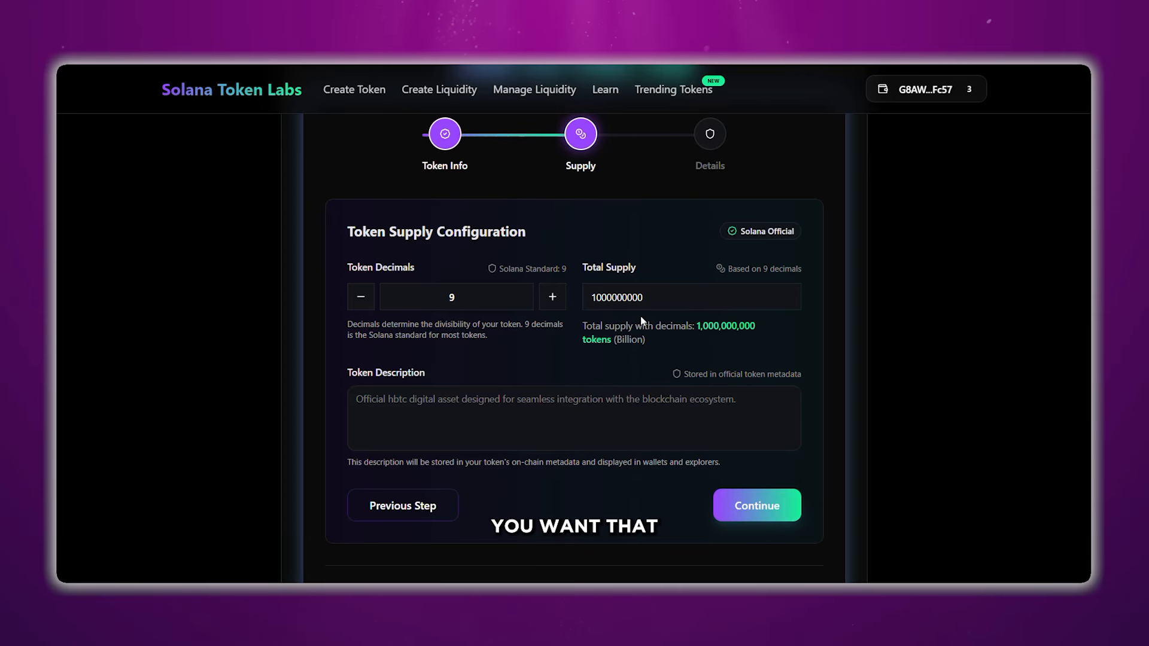
# Step: Enter hbtc as the token description and continue to the token details and socials
pyautogui.scroll(1, 580, 328)
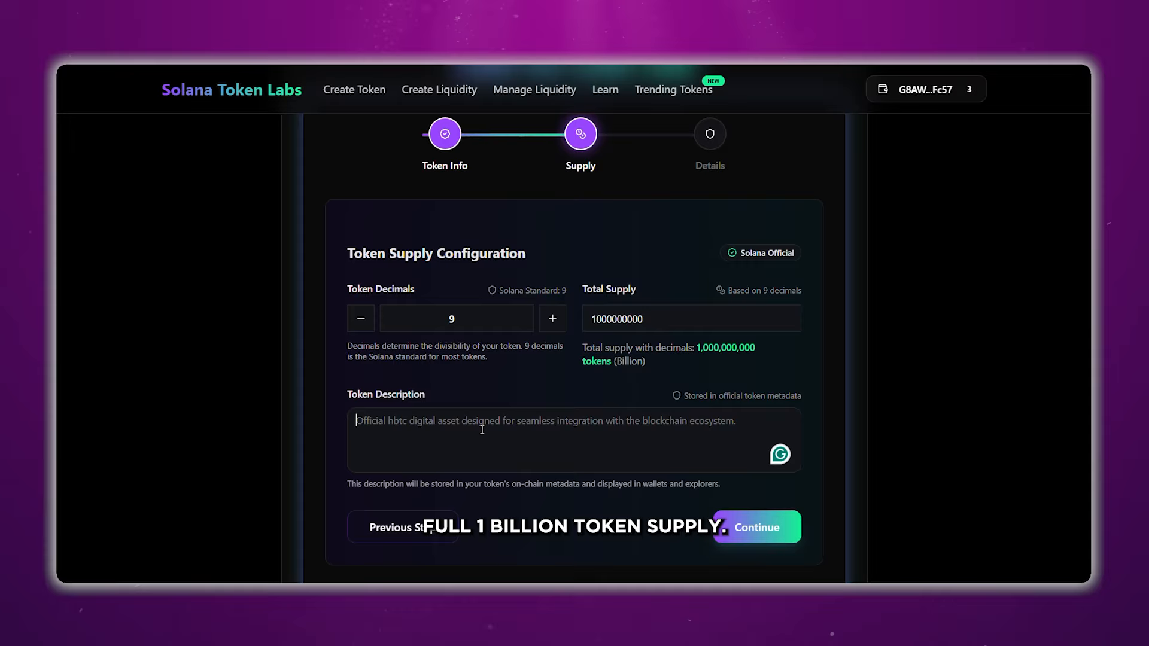
pyautogui.write('hbtc')
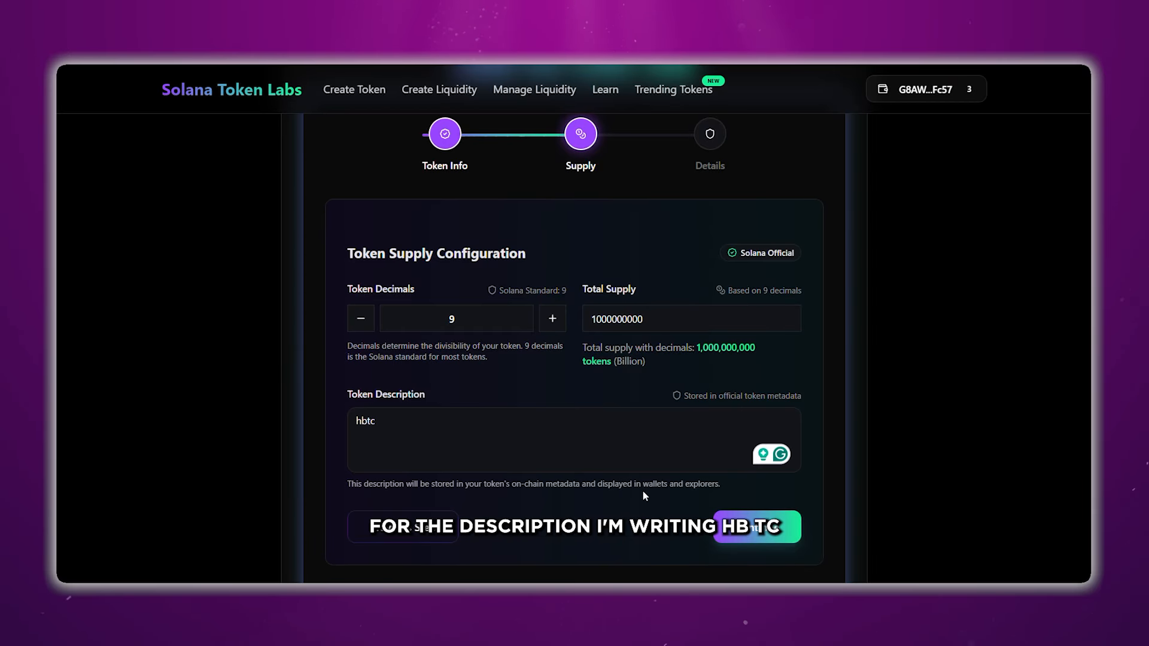
pyautogui.click(755, 527)
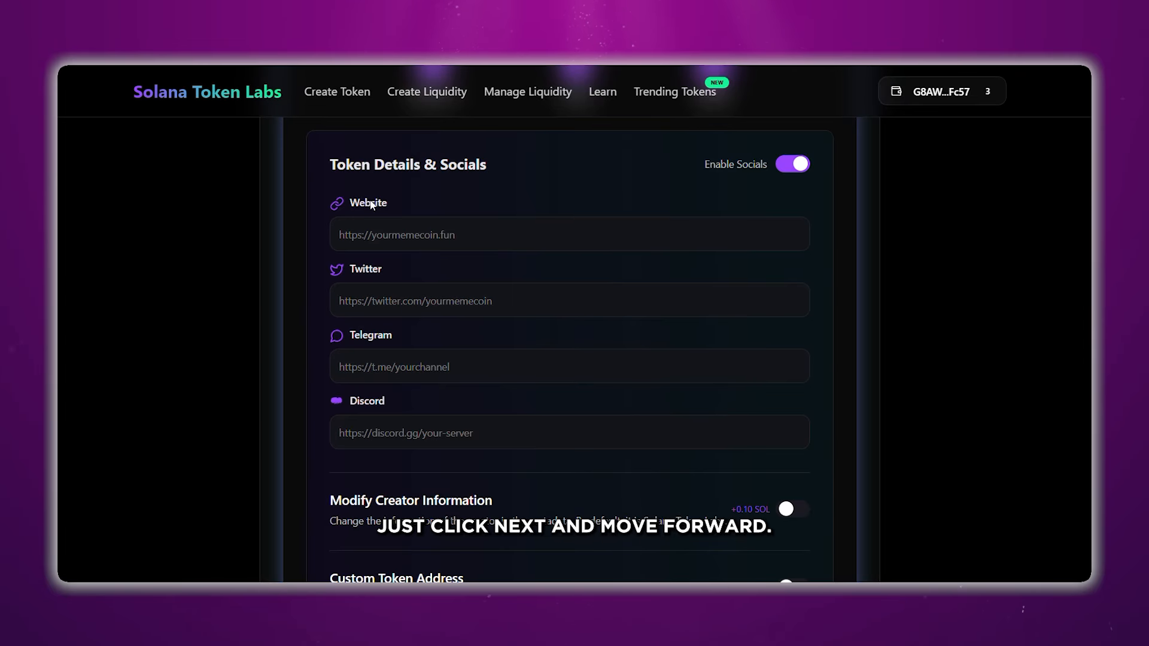
# Step: Disable the token's social links and review the Modify Creator Information option
pyautogui.moveTo(329, 165)
pyautogui.mouseDown()
pyautogui.moveTo(492, 169)
pyautogui.moveTo(329, 165)
pyautogui.mouseUp()
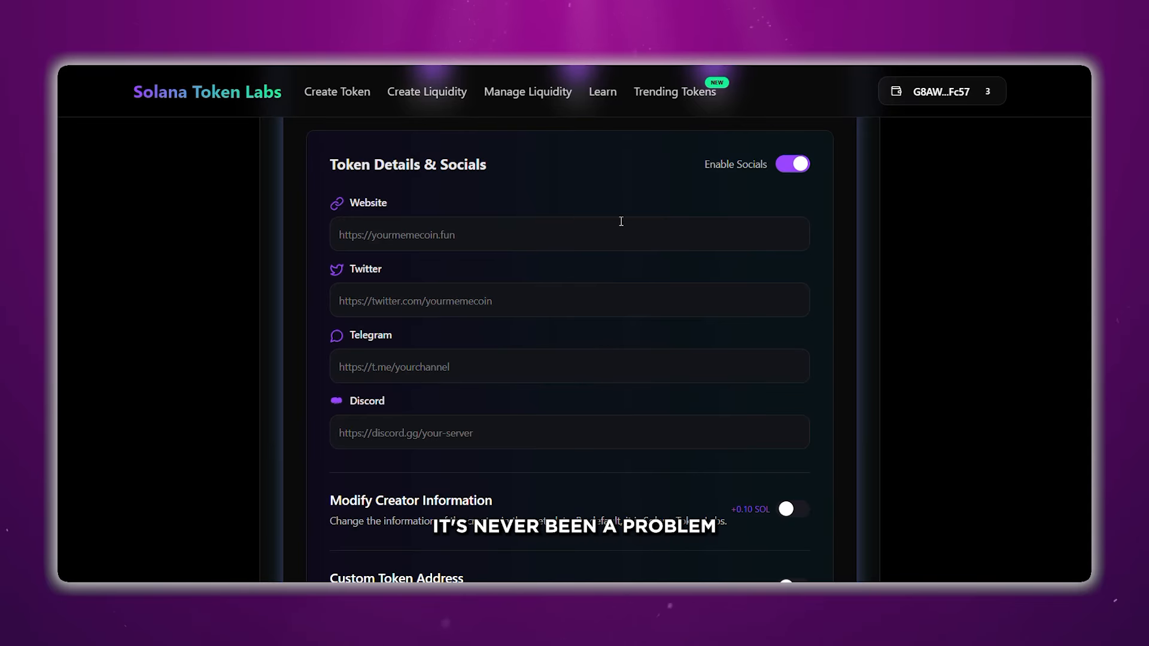
pyautogui.click(801, 171)
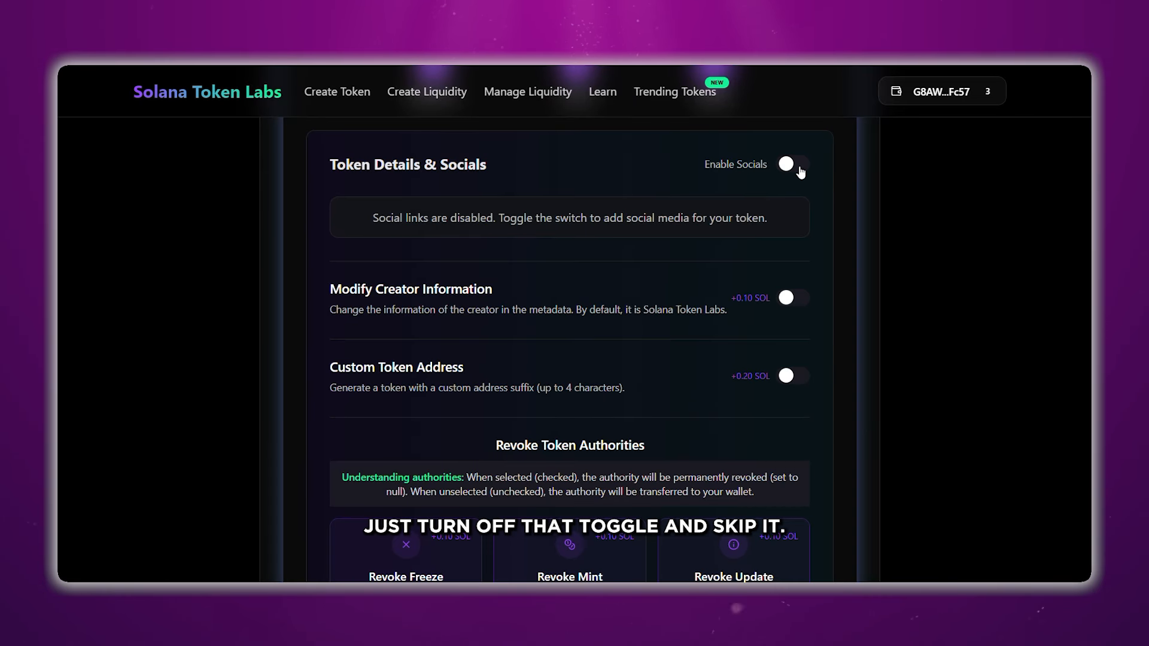
pyautogui.scroll(-1, 799, 173)
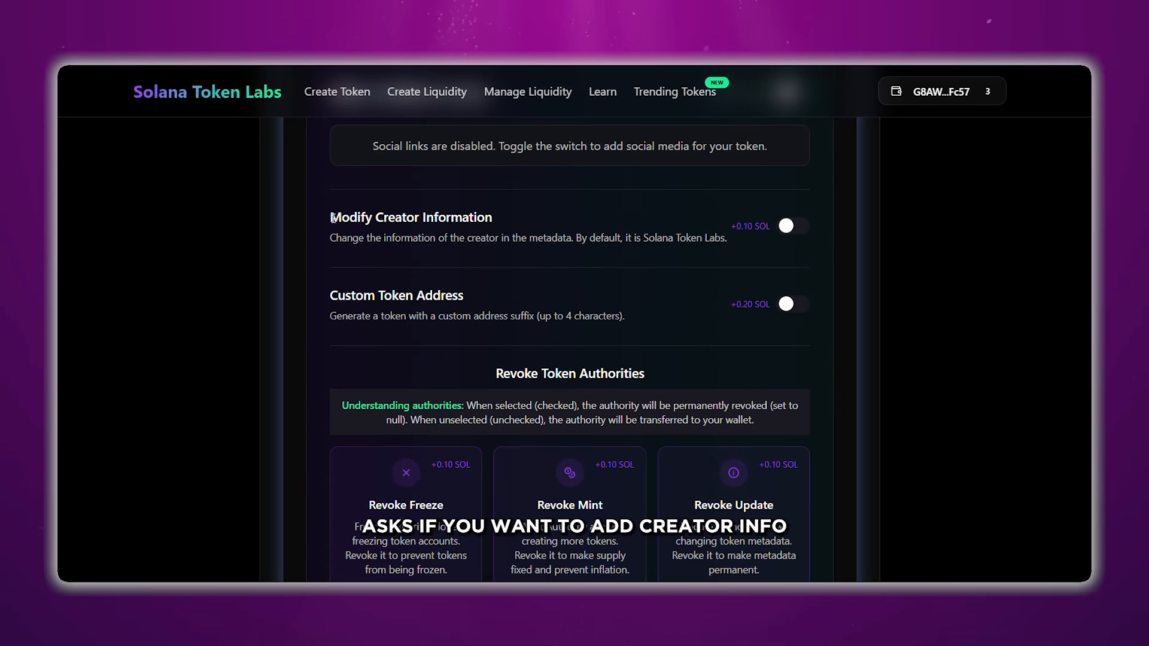
pyautogui.moveTo(346, 220); pyautogui.dragTo(503, 214)
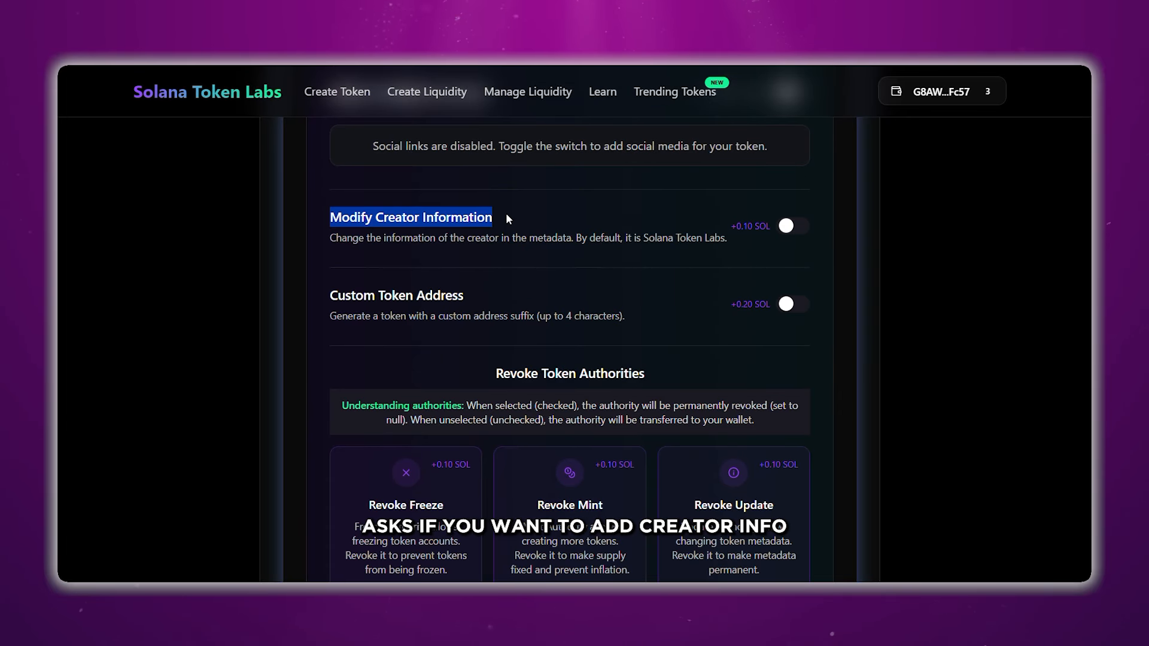
pyautogui.click(505, 213)
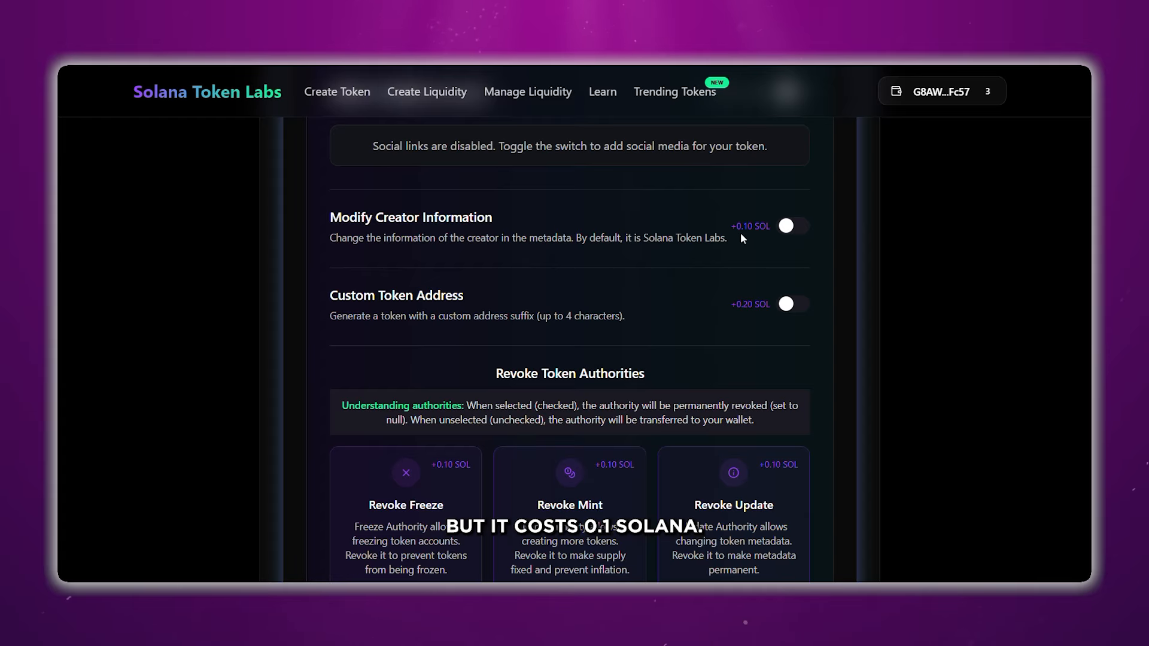
# Step: Enable the custom token address, try the case-sensitive suffix pm, and clear the suffix again
pyautogui.scroll(-1, 457, 241)
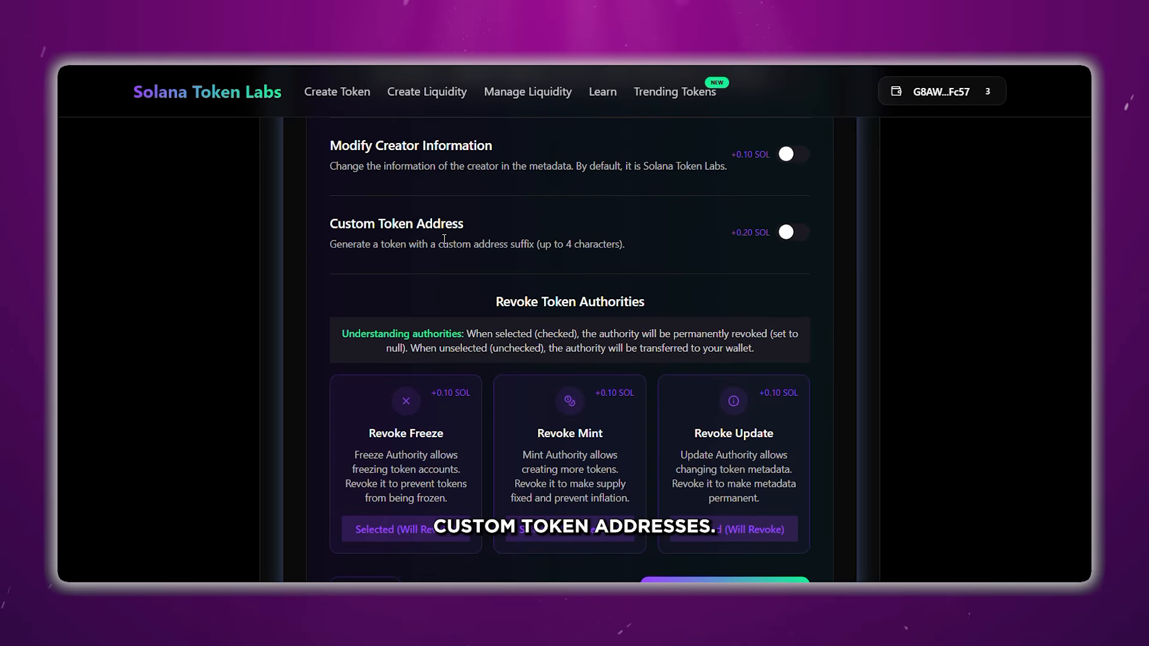
pyautogui.click(787, 234)
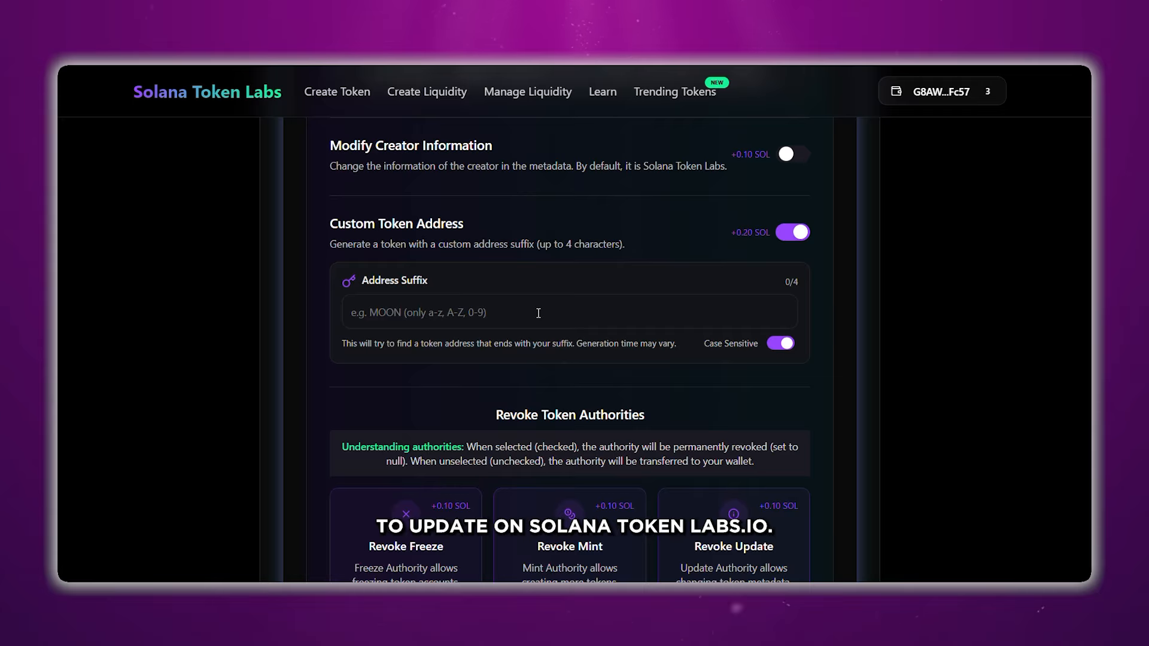
pyautogui.write('pm')
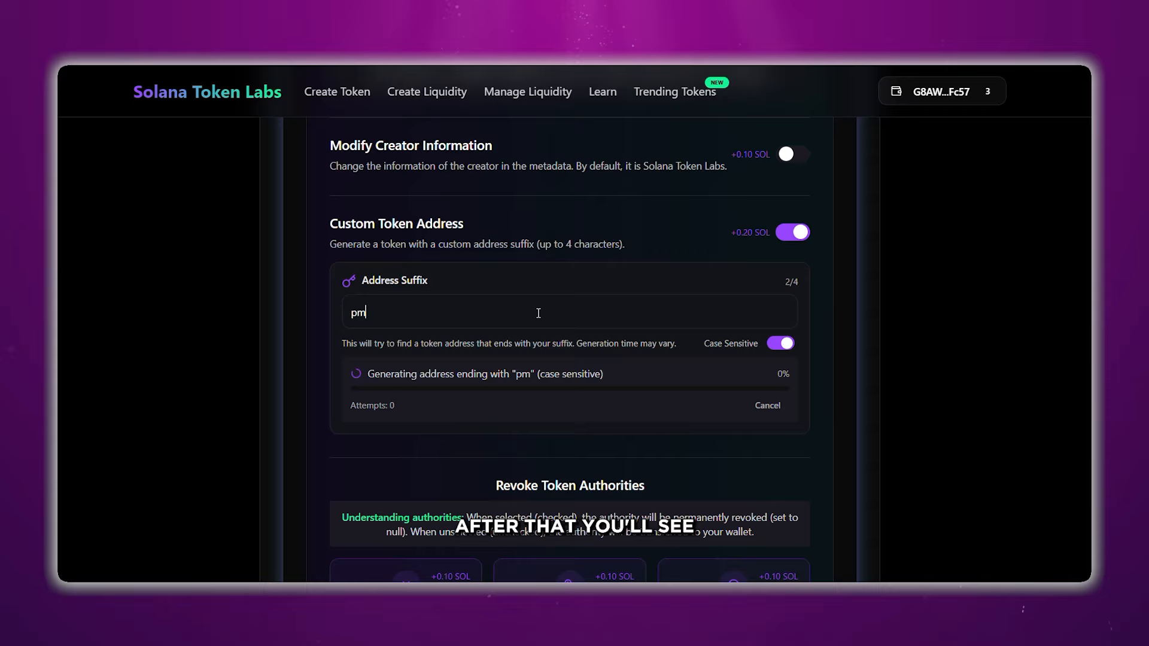
pyautogui.press('BackSpace')
pyautogui.press('BackSpace')
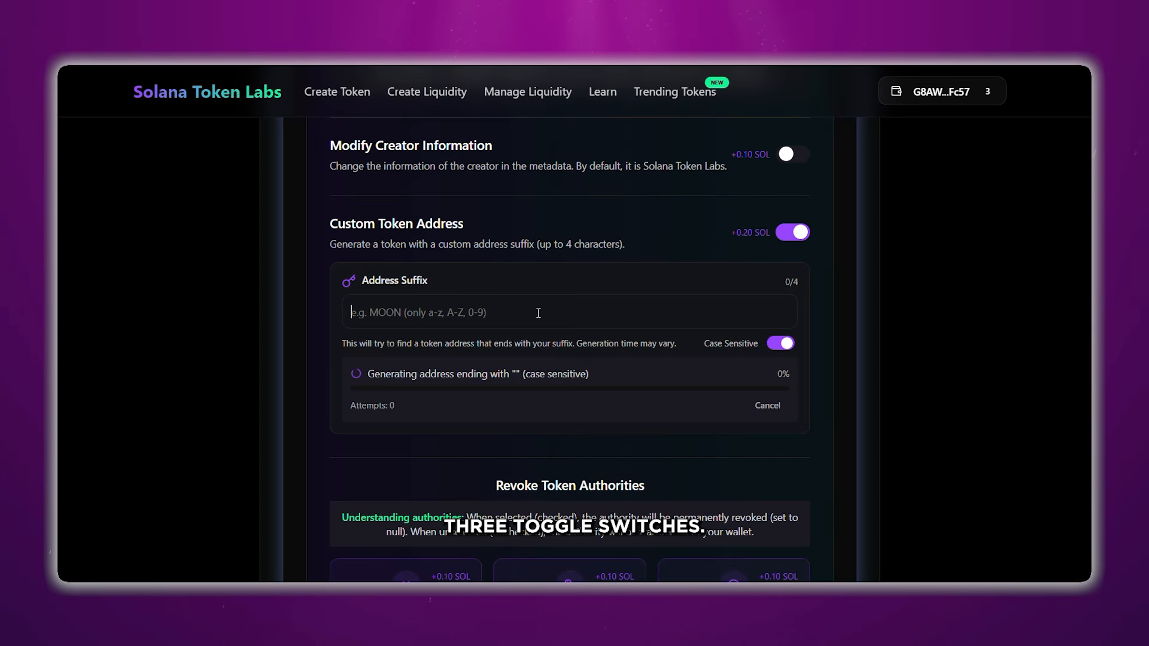
# Step: Dismiss the vanity address notification and examine the Revoke Freeze and Revoke Mint descriptions under the token authorities
pyautogui.scroll(-2, 539, 313)
pyautogui.scroll(-3, 539, 313)
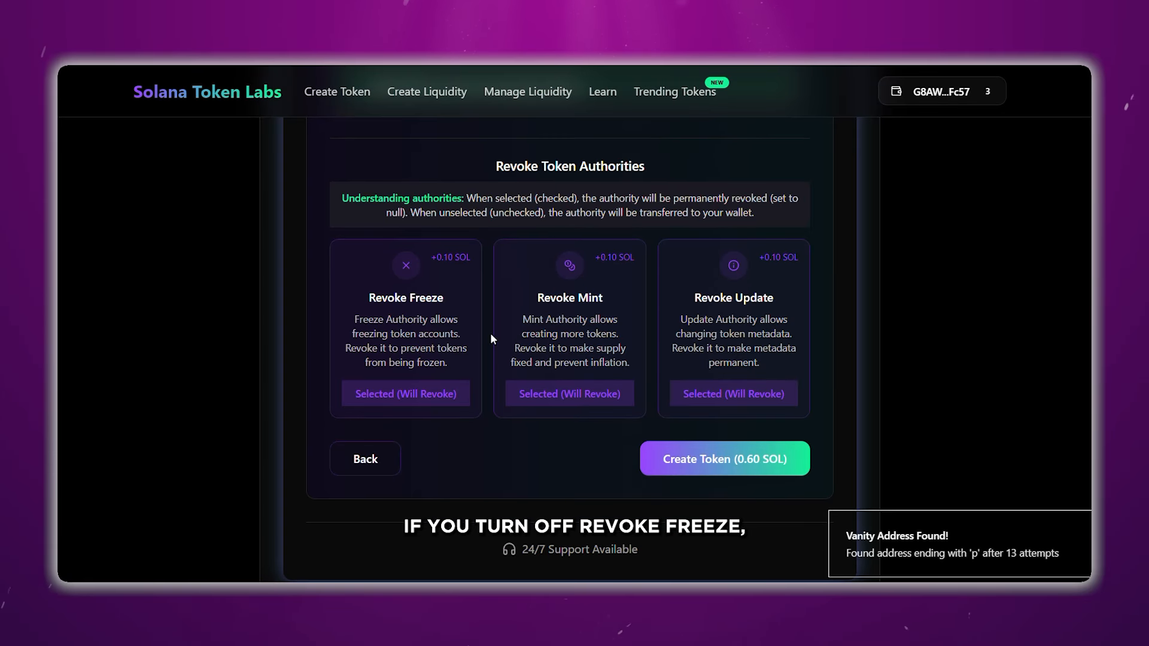
pyautogui.click(1083, 524)
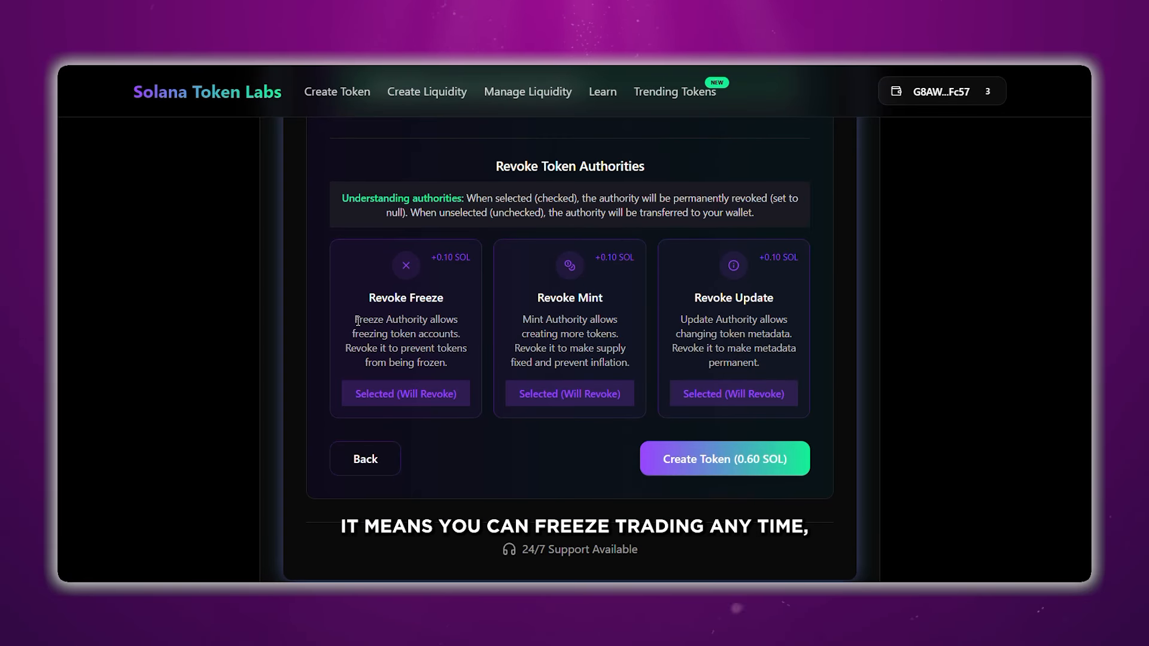
pyautogui.moveTo(369, 299); pyautogui.dragTo(458, 306)
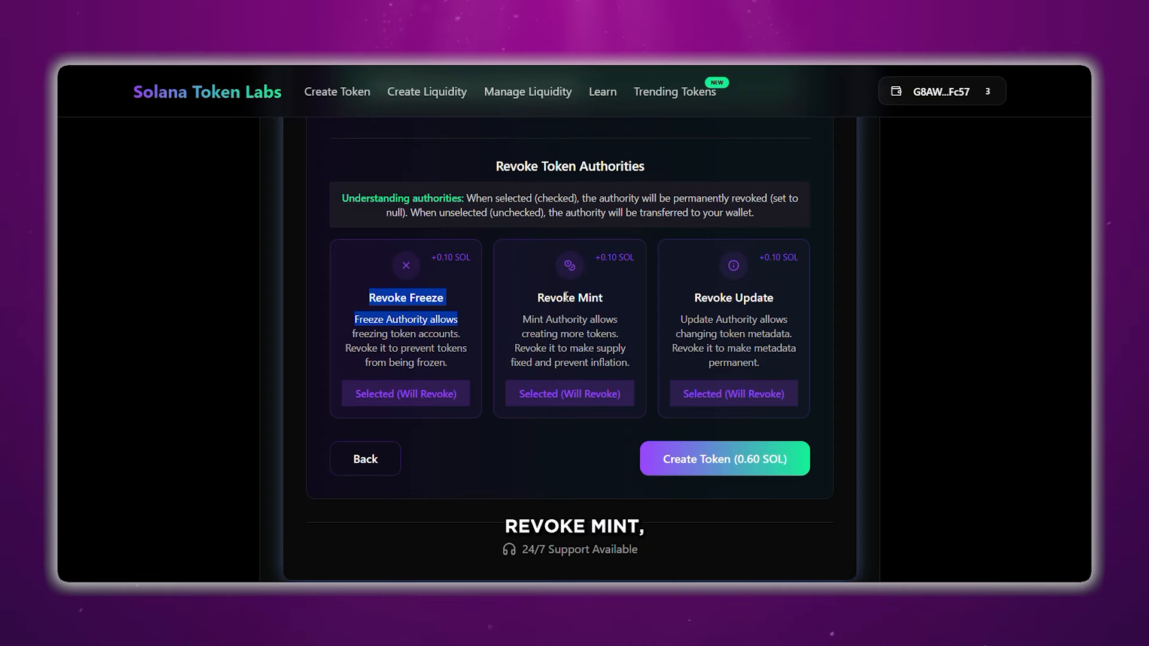
pyautogui.moveTo(533, 299); pyautogui.dragTo(617, 333)
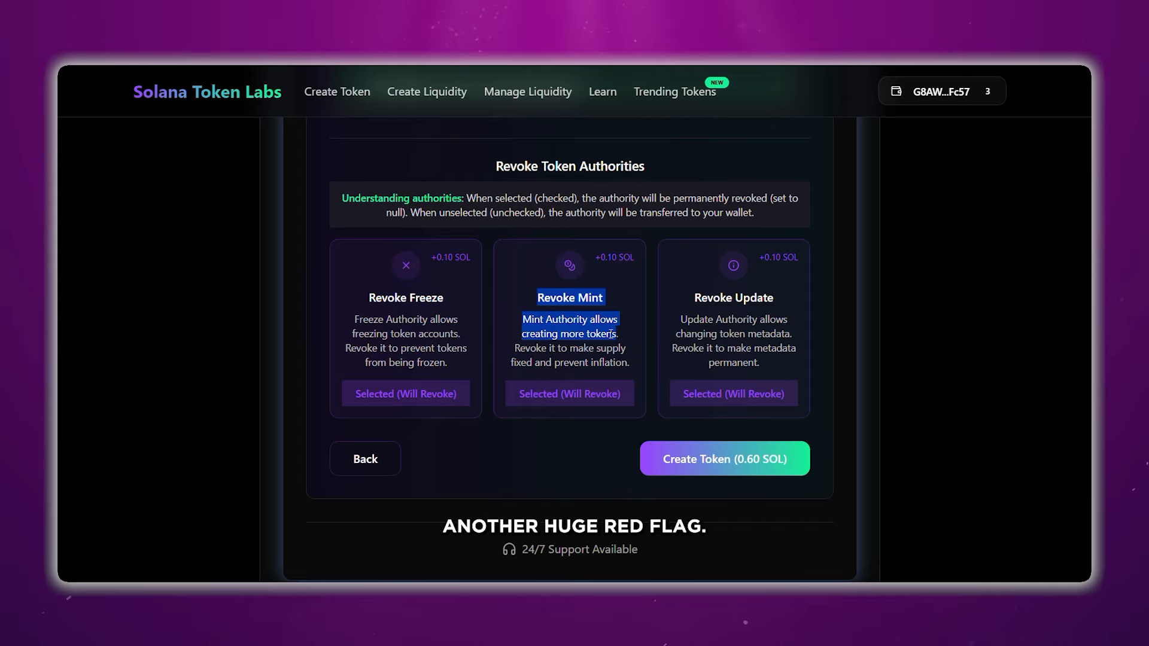